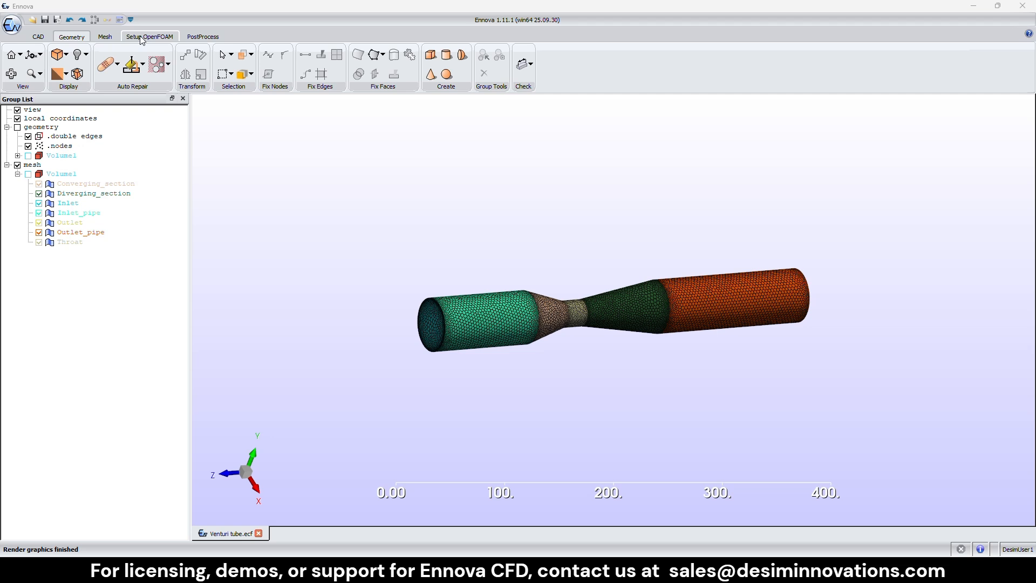
- Open the OpenFOAM controlDict settings and set the solver version to v2412
left_click(141, 39)
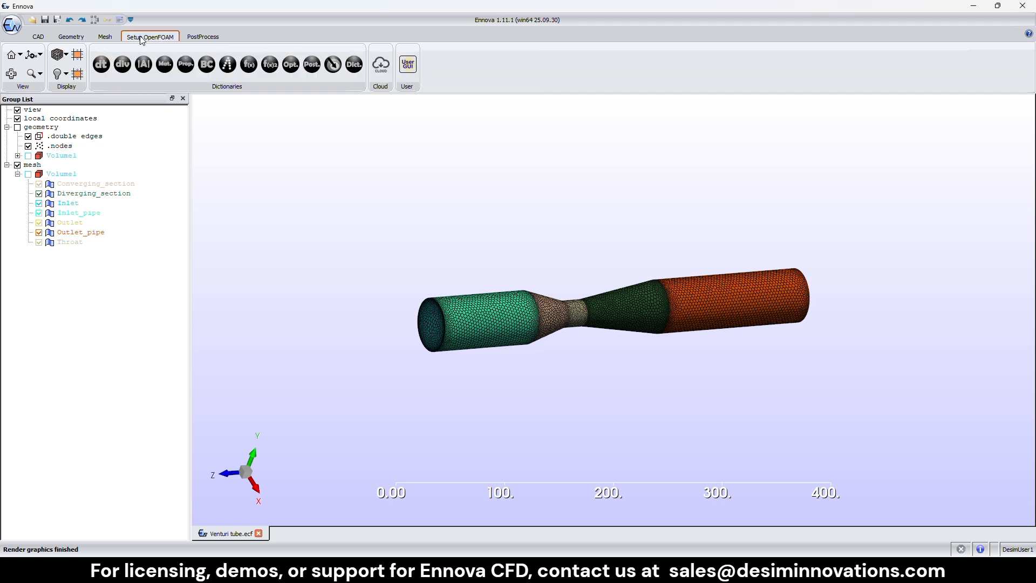
left_click(100, 71)
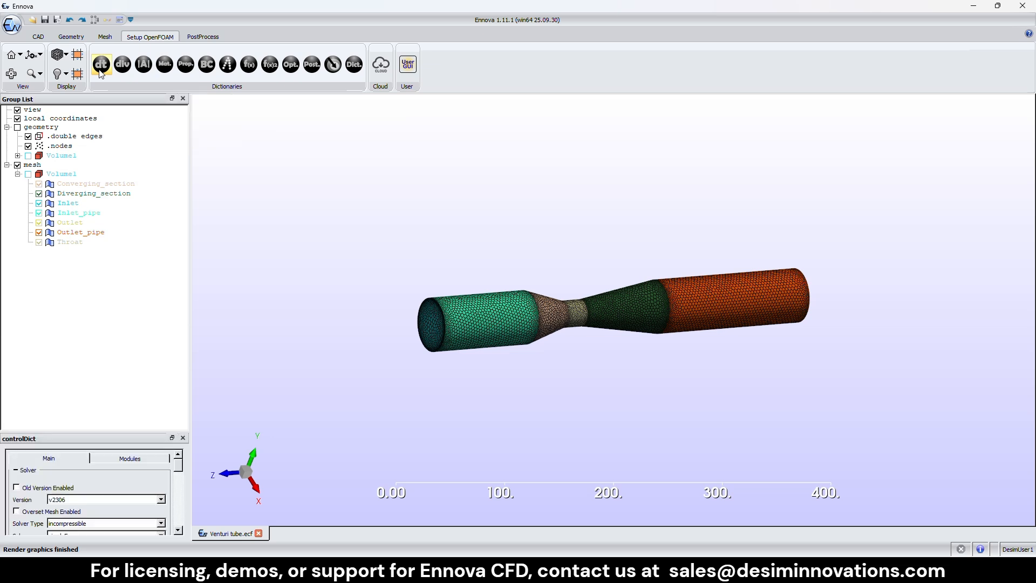
left_click(182, 98)
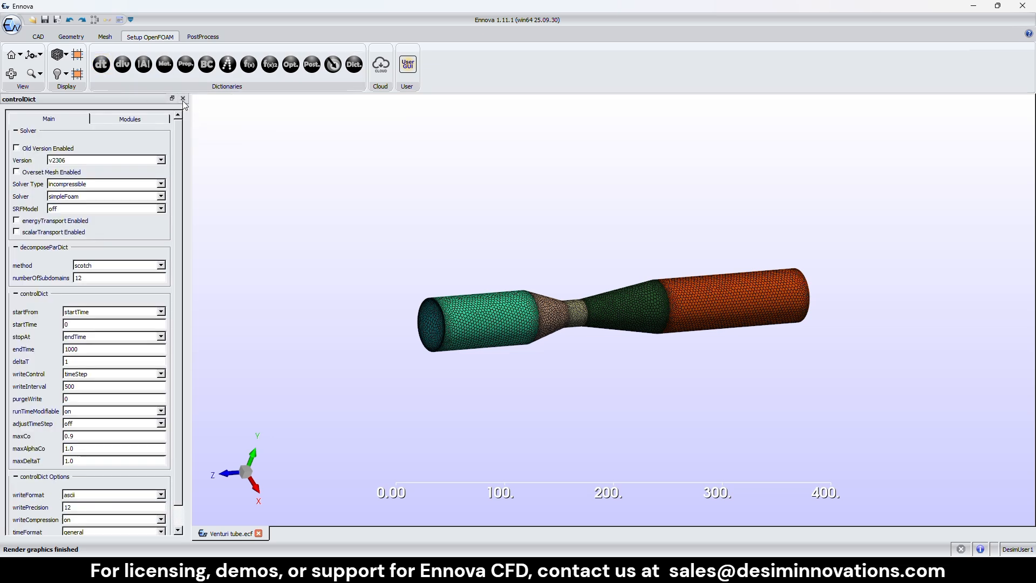
left_click(68, 160)
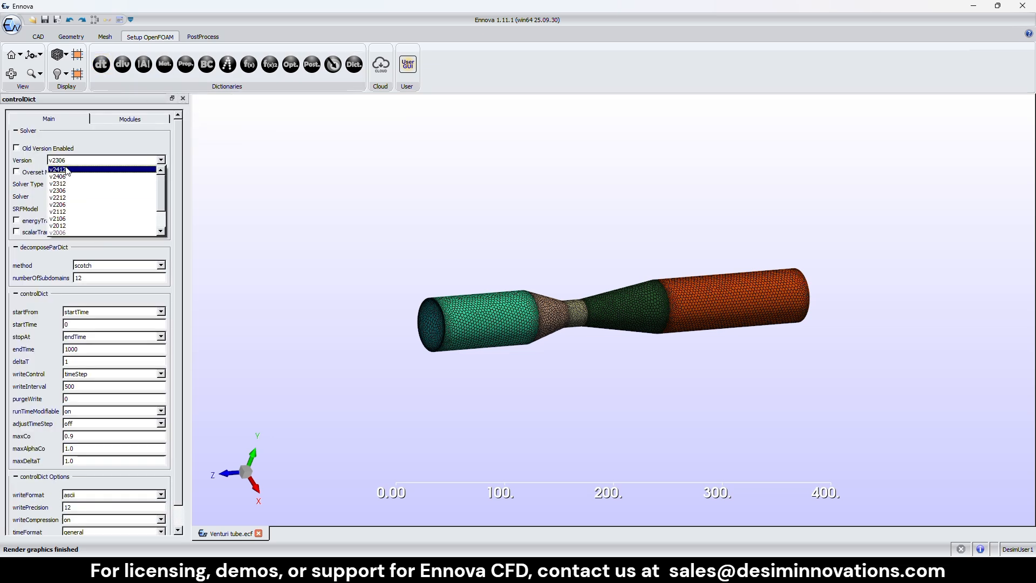
left_click(66, 170)
- Compare the v2412 FOAM_INST_DIR path in the modules list with the OpenFOAM source path in the .bashrc file in Notepad
left_click(114, 120)
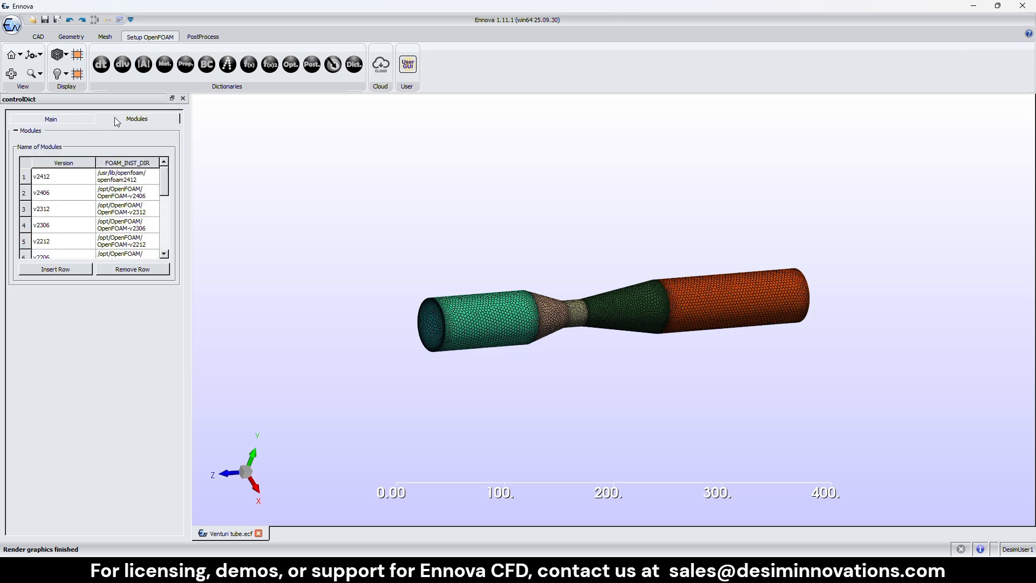
double_click(115, 181)
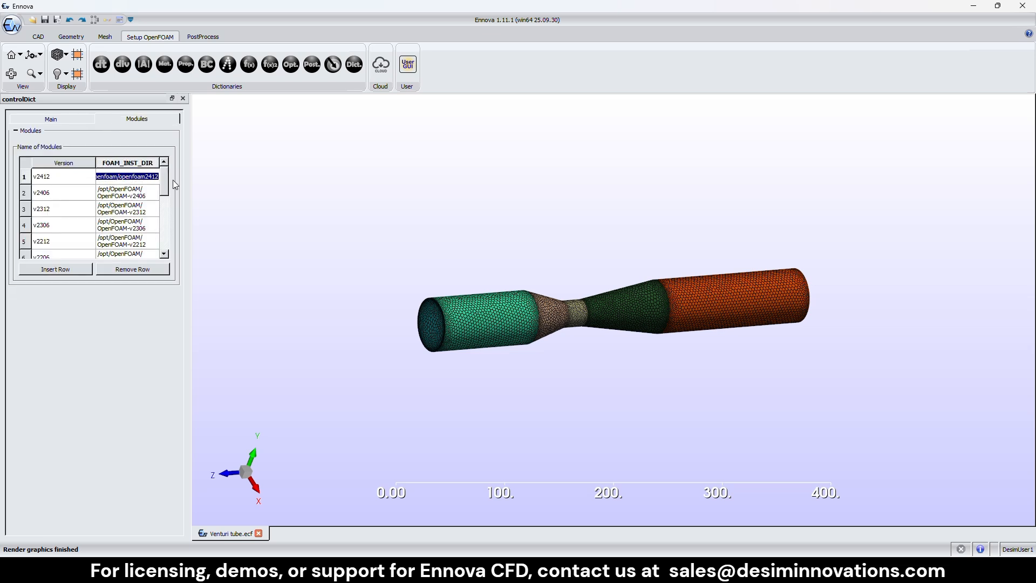
key("Return")
key("alt+Tab")
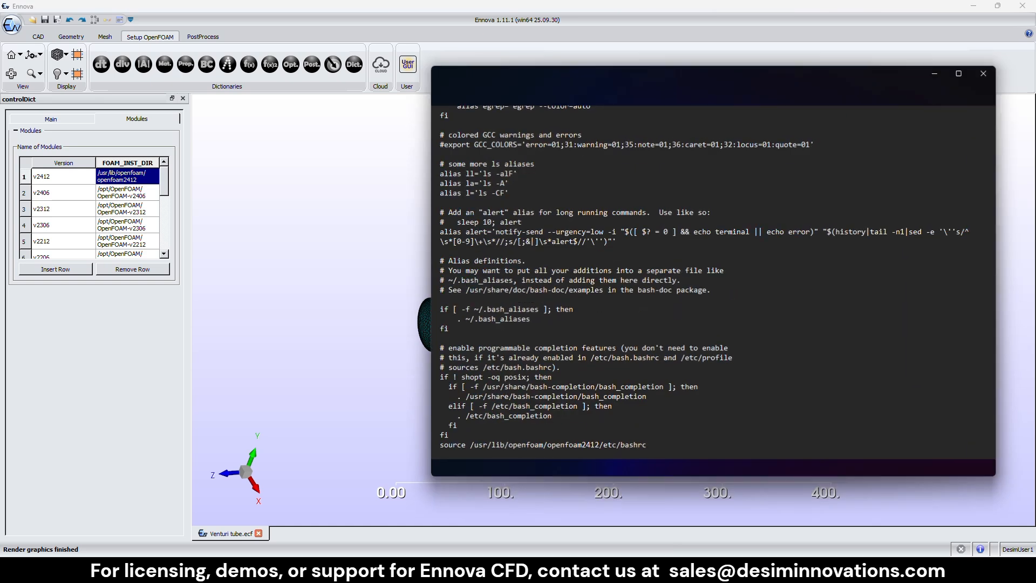
left_click(469, 442)
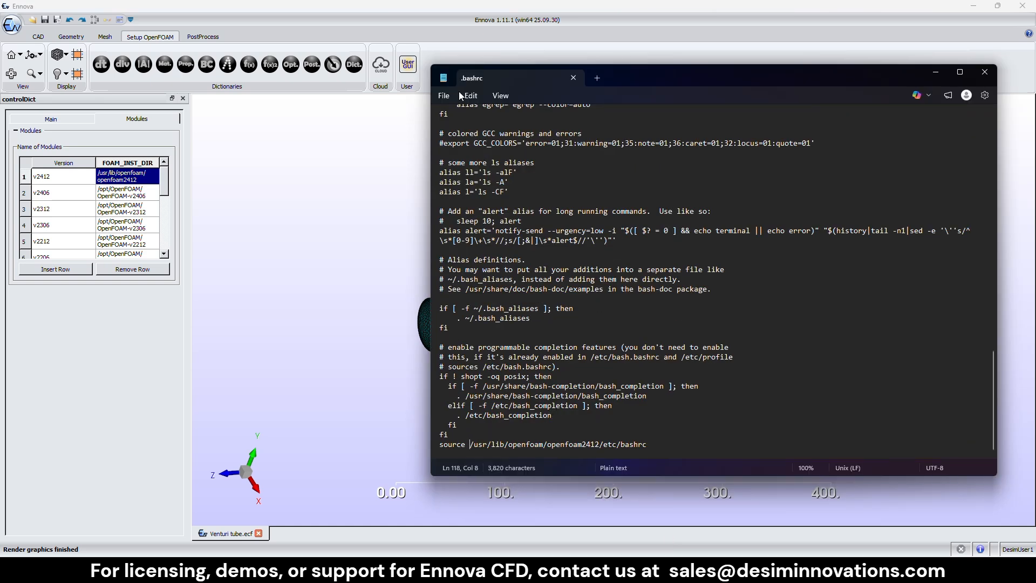
left_click_drag(665, 445, 601, 444)
left_click(471, 444)
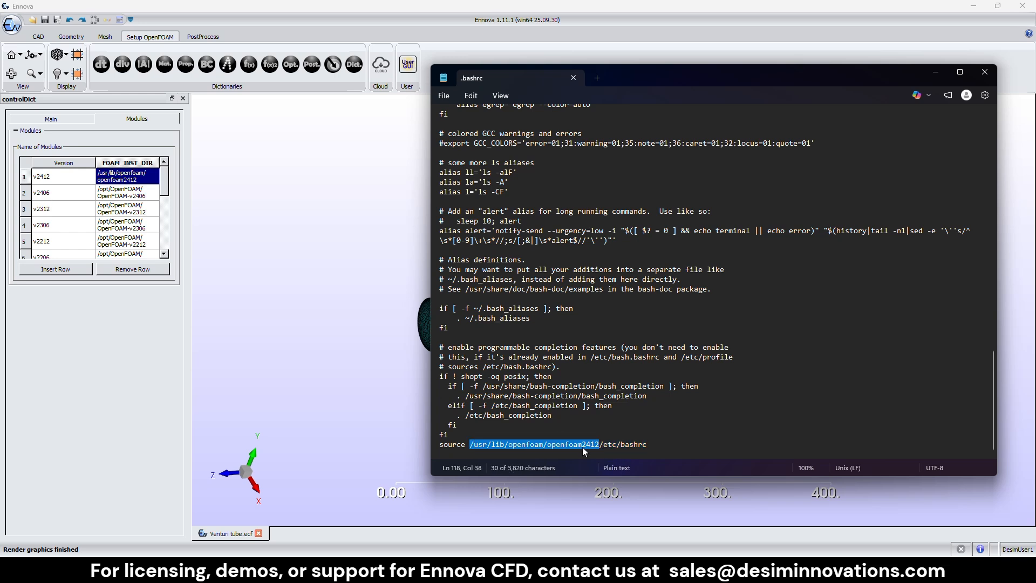
left_click(114, 178)
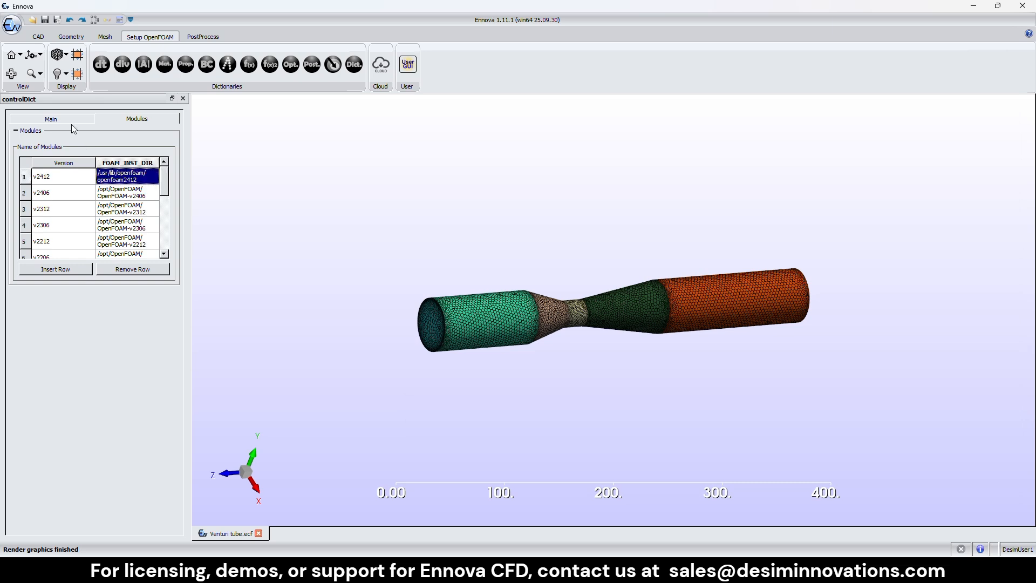
- Set the solver type to compressible and the solver to rhoSimpleFoam in the main controlDict settings
left_click(56, 119)
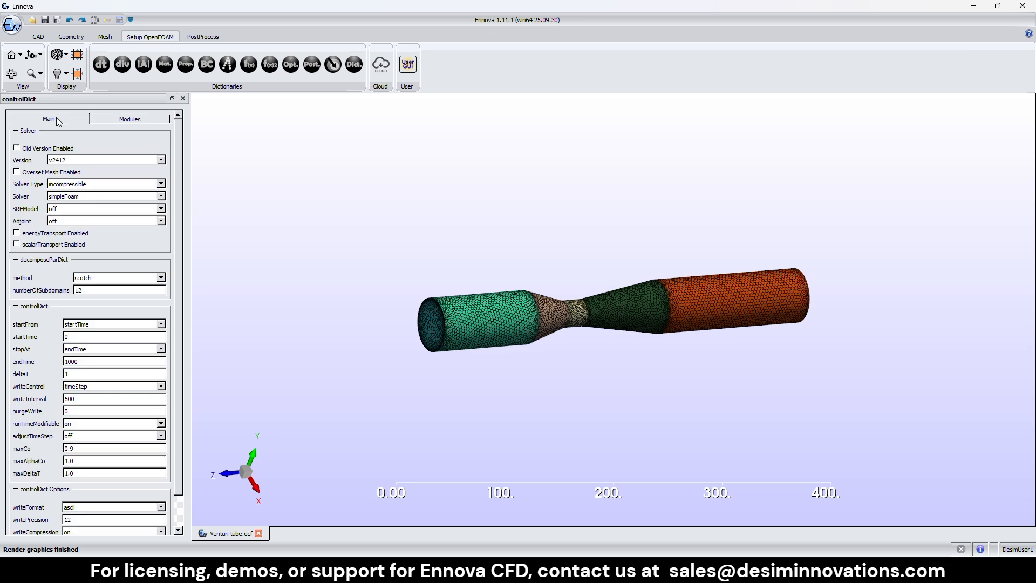
left_click(63, 185)
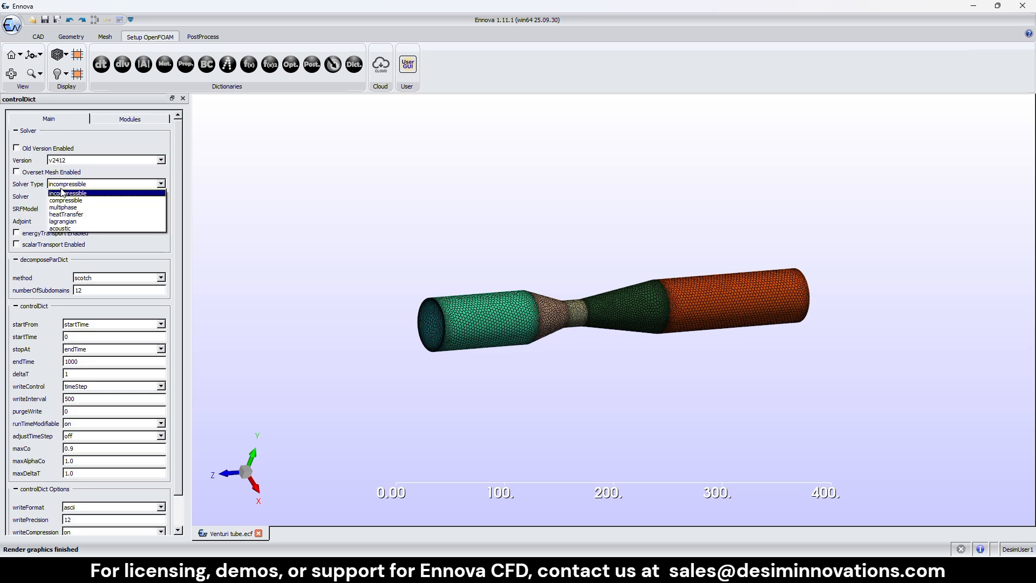
left_click(62, 200)
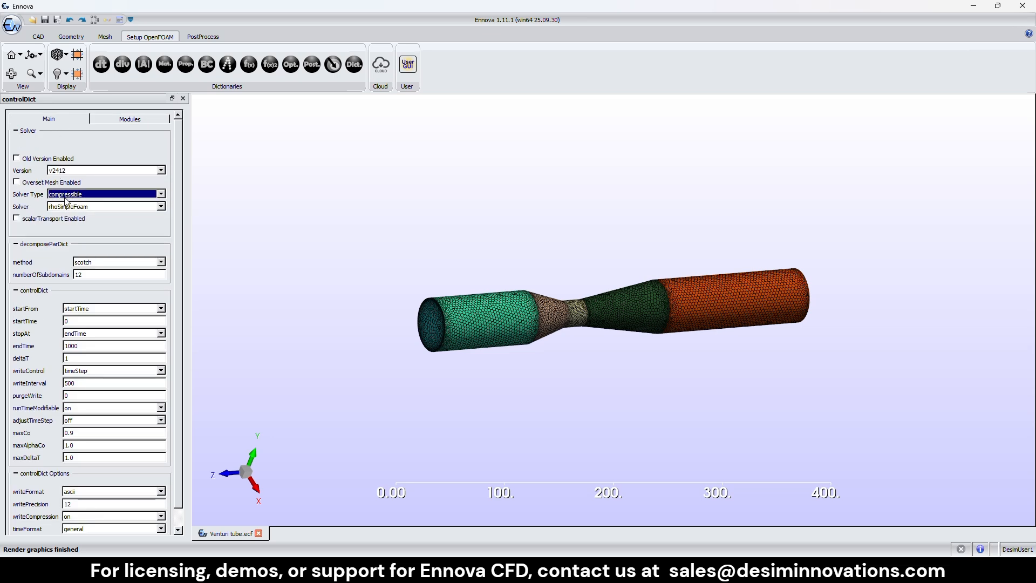
left_click(66, 206)
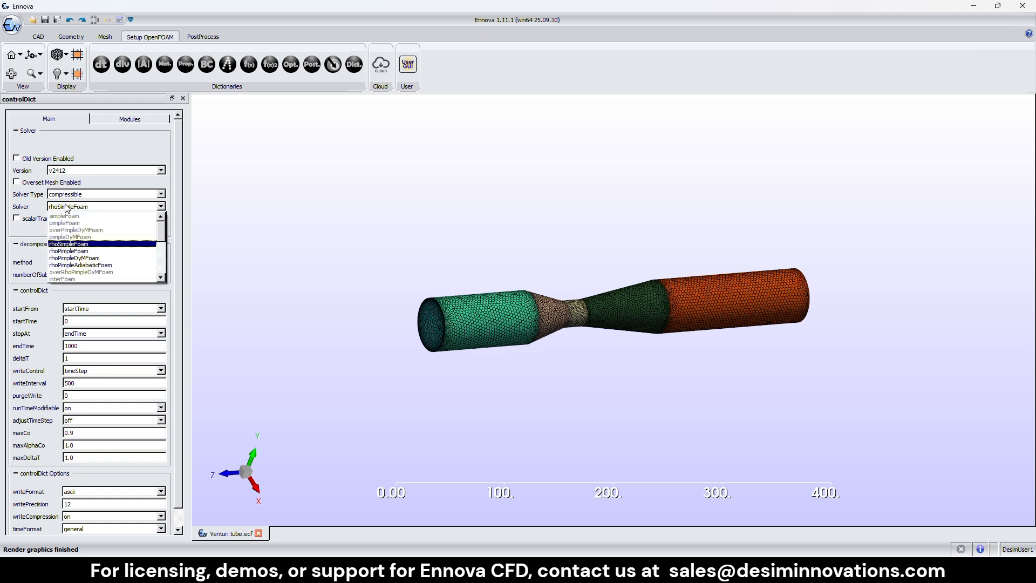
left_click(77, 244)
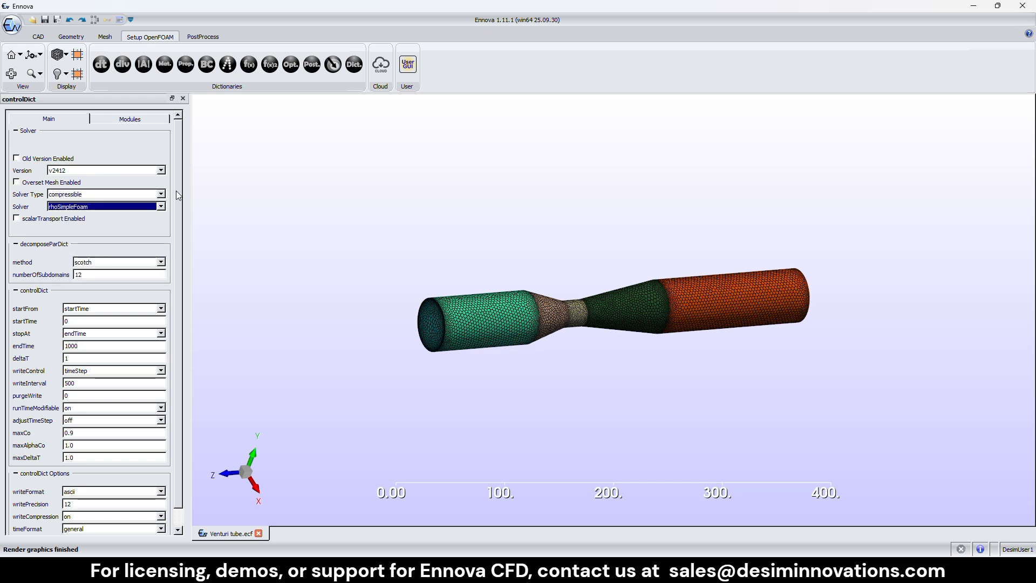
- Set the controlDict endTime to 3 and the writeInterval to 10
left_click_drag(178, 193, 179, 210)
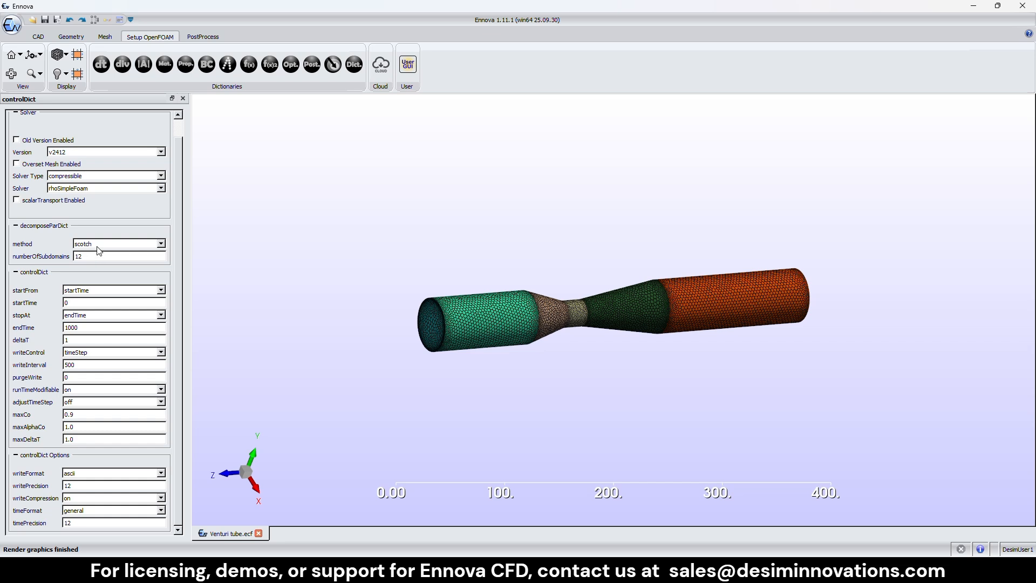
left_click_drag(79, 327, 36, 325)
type("3")
left_click_drag(76, 364, 53, 371)
type("10")
- Set the default ddtSchemes entry in fvSchemes to steadyState and review the remaining schemes
left_click(123, 63)
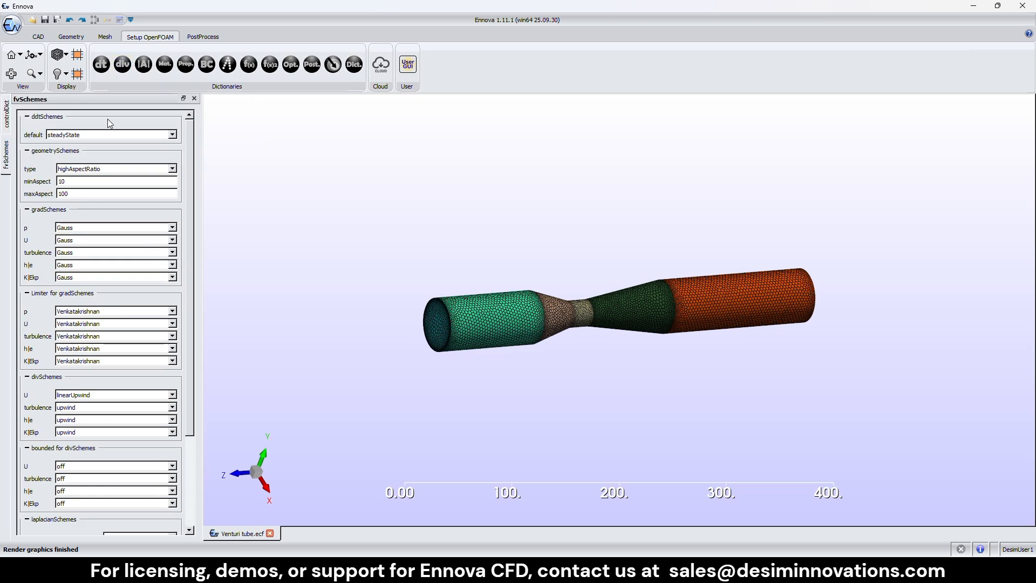
left_click(109, 135)
left_click(110, 137)
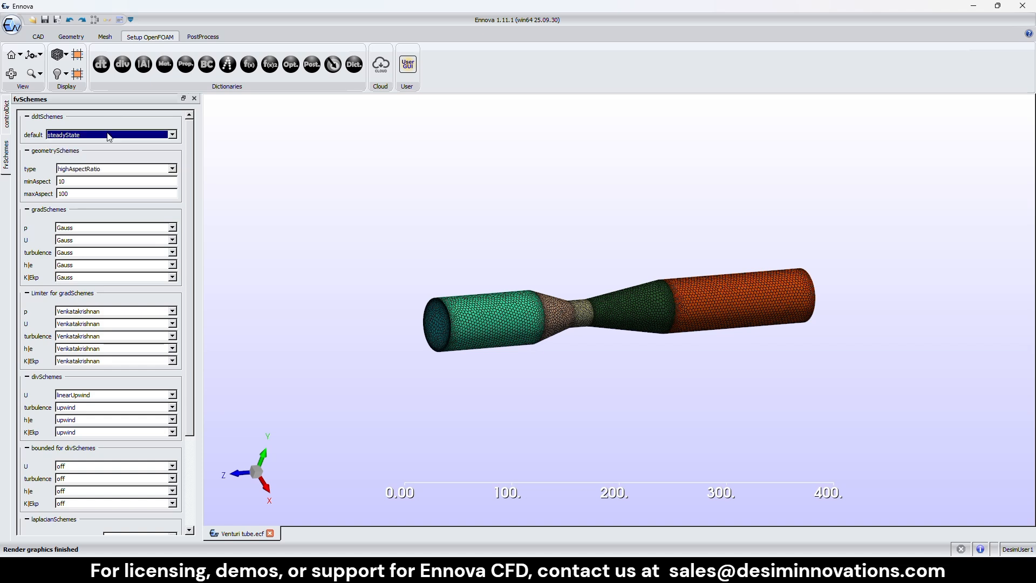
left_click_drag(189, 176, 155, 83)
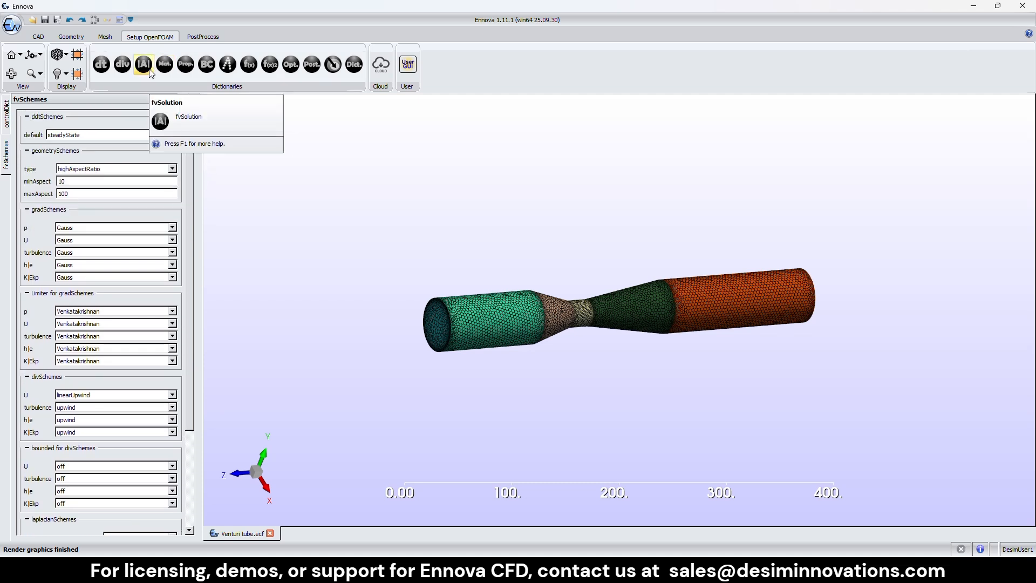
- Review the fvSolution settings, including the SIMPLE controls, relaxation factors and the solvers for p, U, turbulence and thermal
left_click(151, 72)
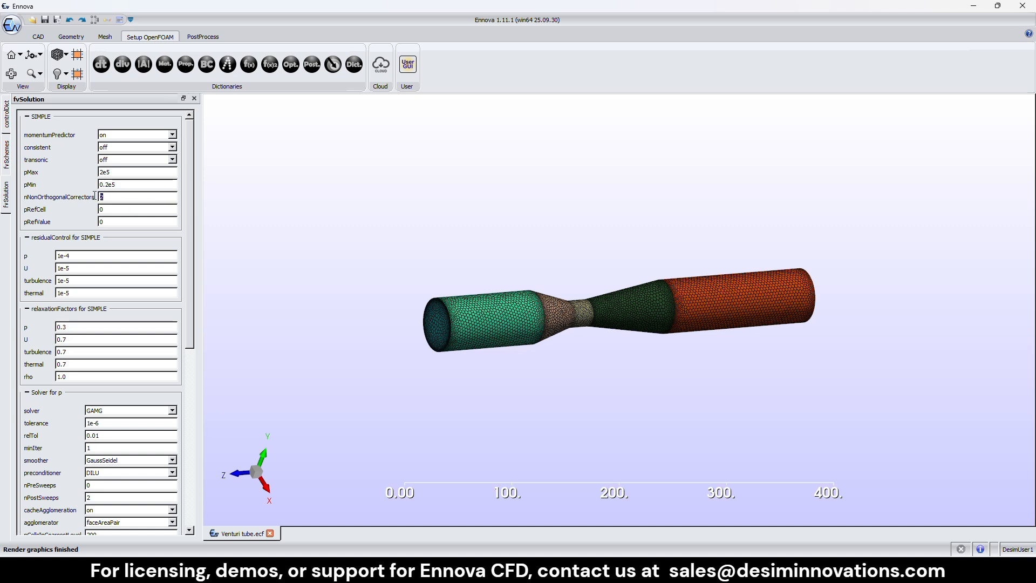
left_click(191, 156)
left_click_drag(193, 160, 191, 351)
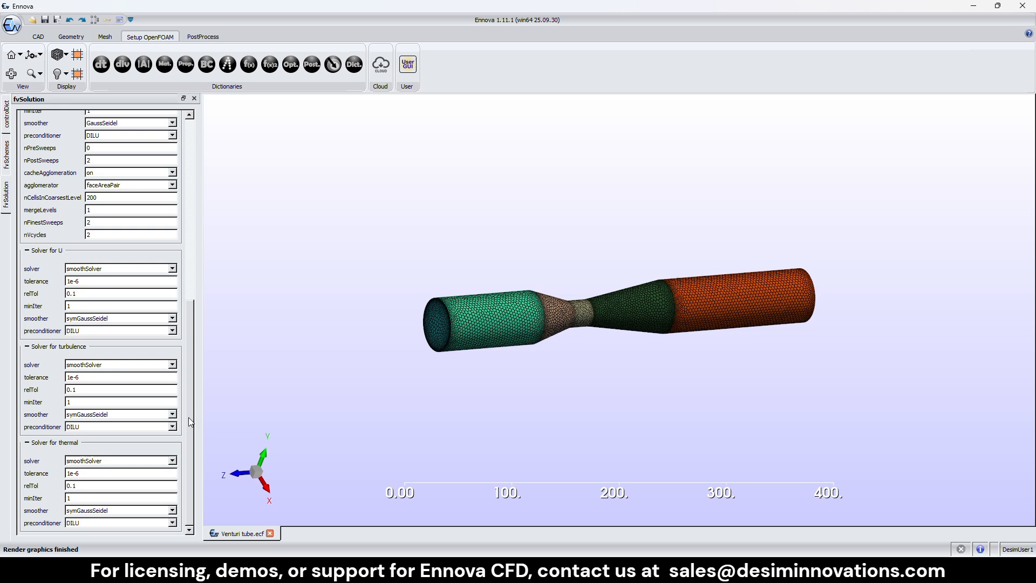
left_click_drag(189, 428, 191, 176)
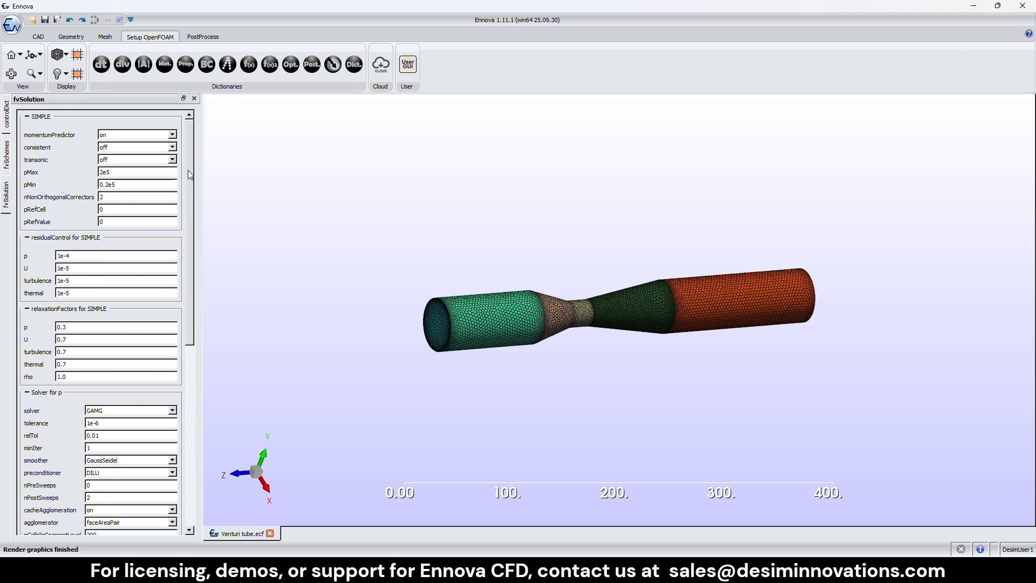
- Select the Air material and review its thermophysical, transport and thermo properties
left_click(165, 66)
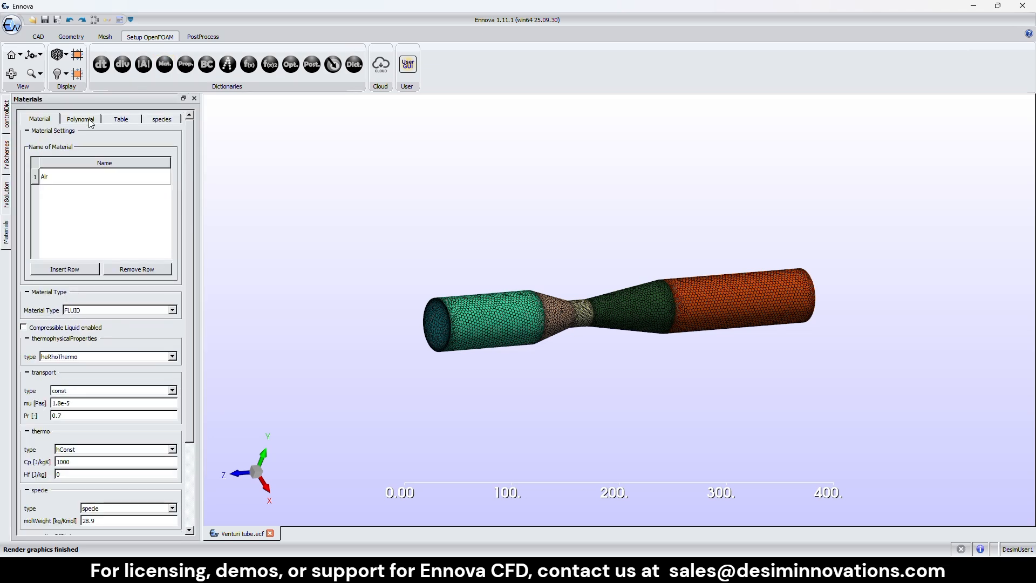
left_click(61, 178)
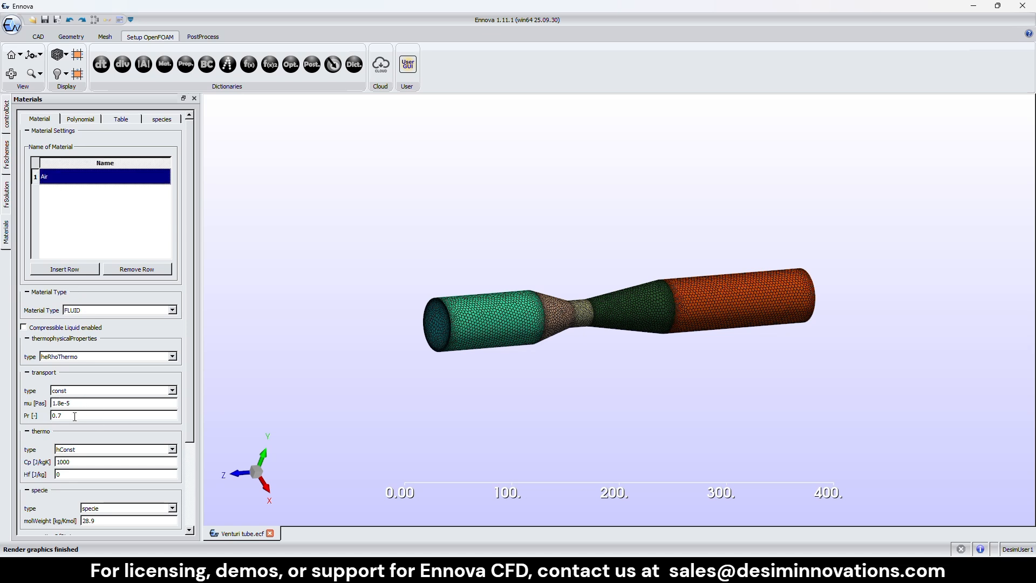
left_click_drag(193, 414, 181, 307)
- In the constant properties, set Volume1's region type to Fluid and assign the Air material
left_click(186, 64)
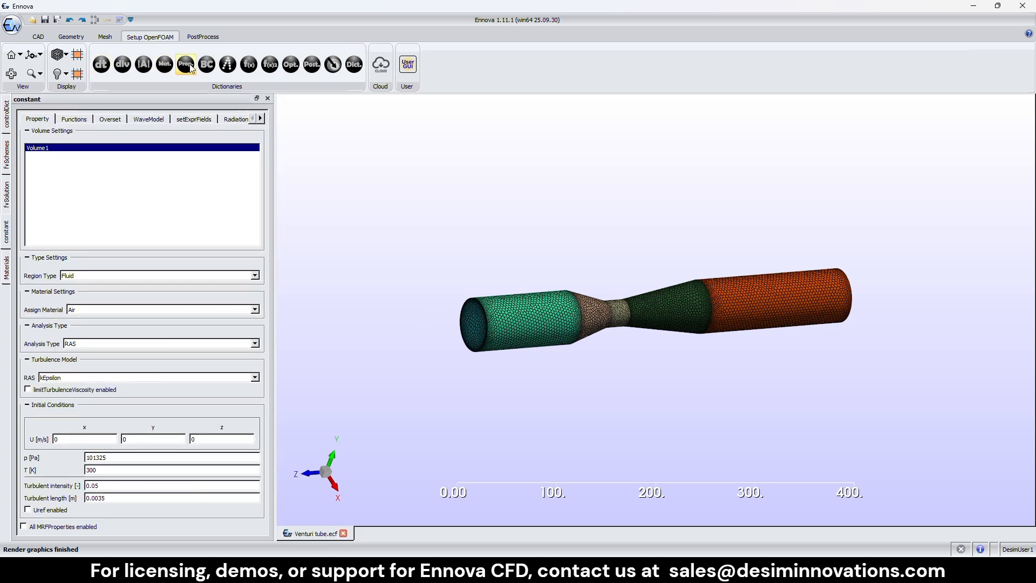
left_click(66, 275)
left_click(74, 285)
left_click(70, 311)
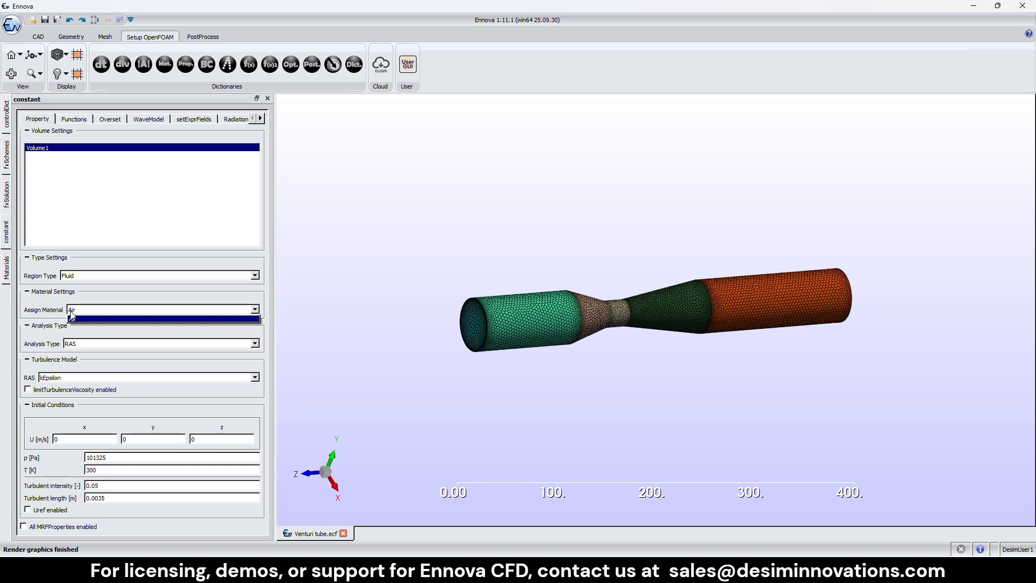
left_click(73, 319)
- Set Volume1 to RAS analysis with the kEpsilon turbulence model and an initial z velocity of 5 m/s
left_click(79, 344)
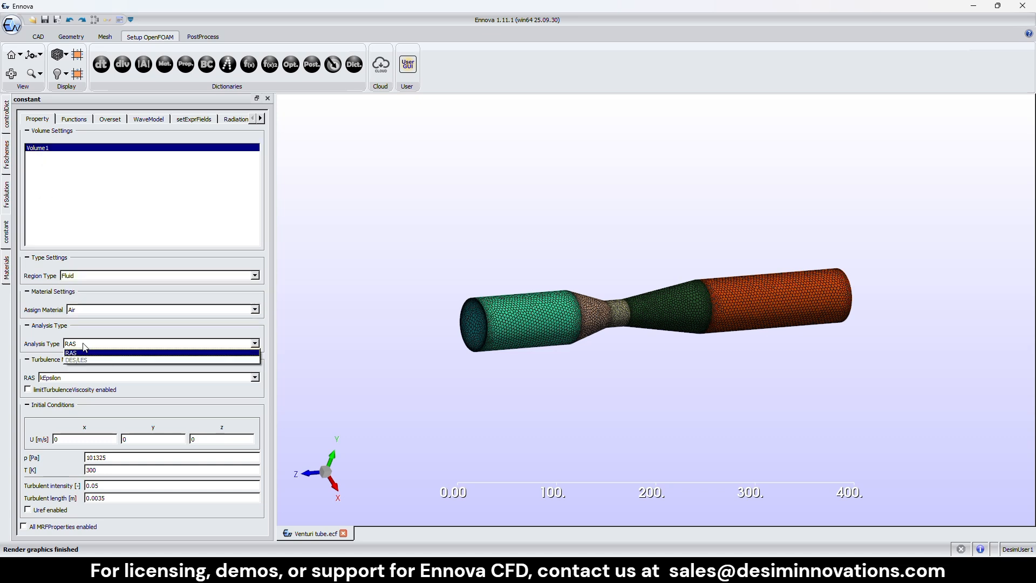
left_click(78, 352)
left_click(312, 380)
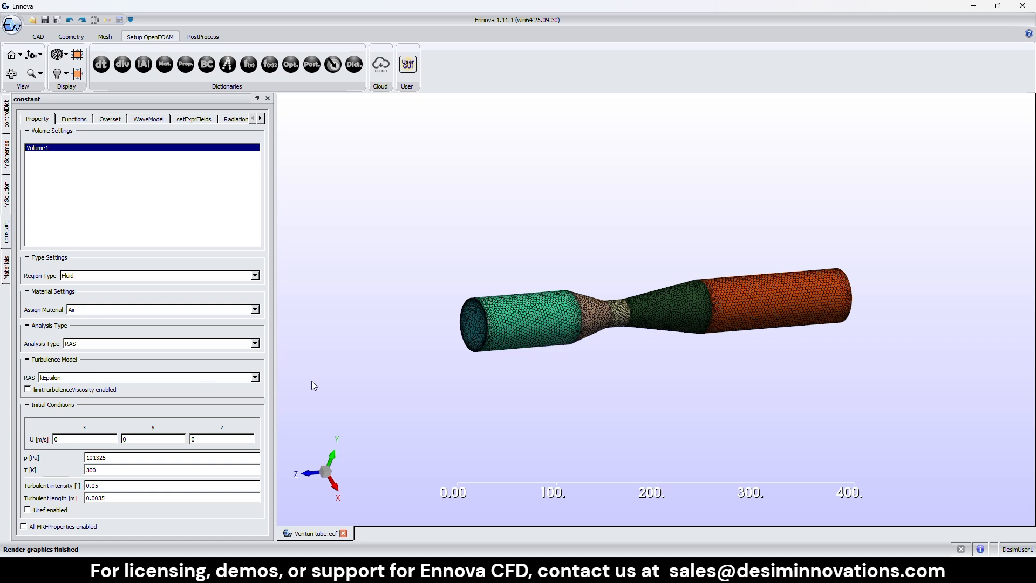
left_click(254, 377)
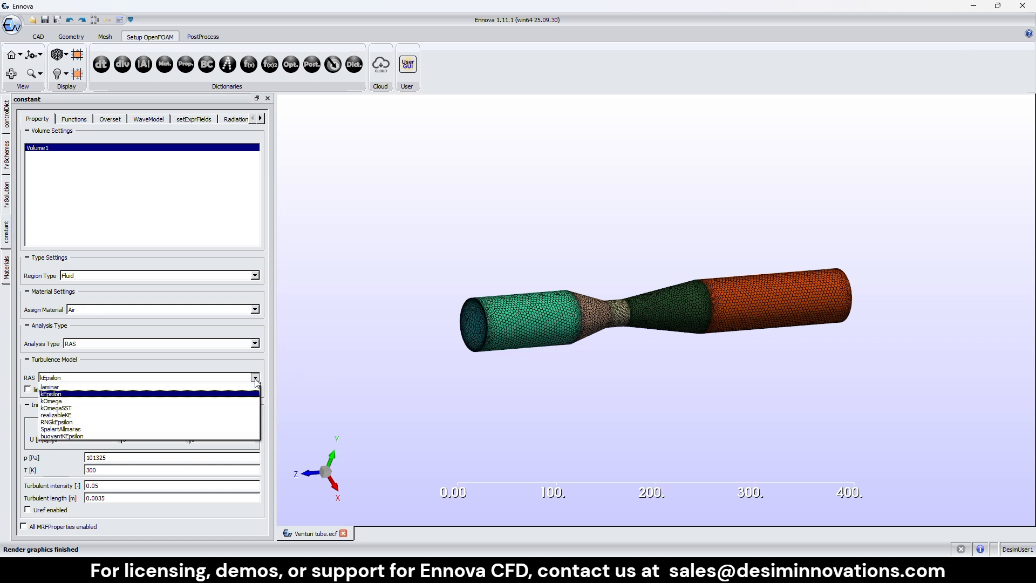
left_click(71, 393)
left_click(292, 389)
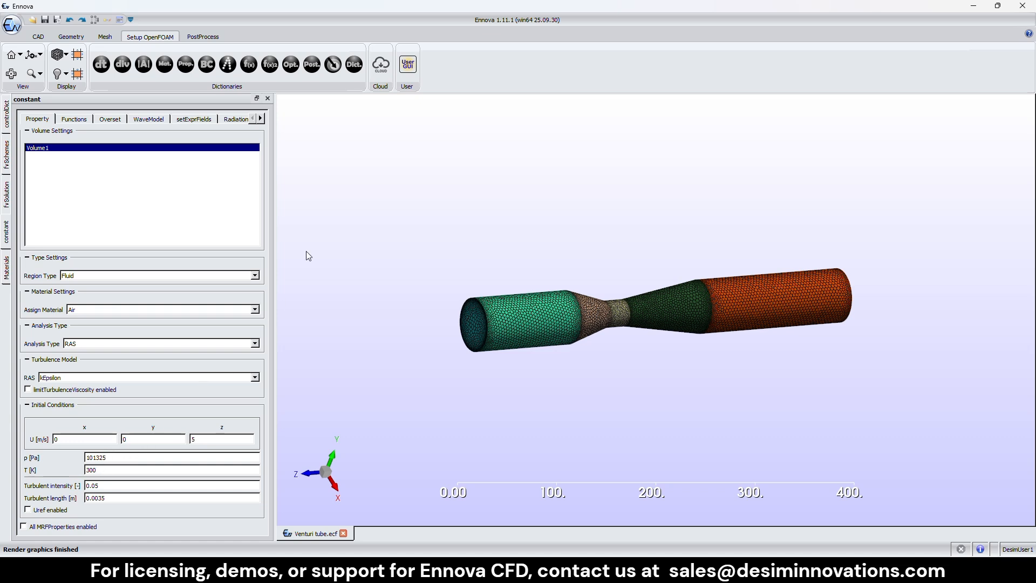
- Open the boundary condition settings and review the Converging_section, Diverging_section, Inlet and Inlet_pipe patches
left_click(210, 72)
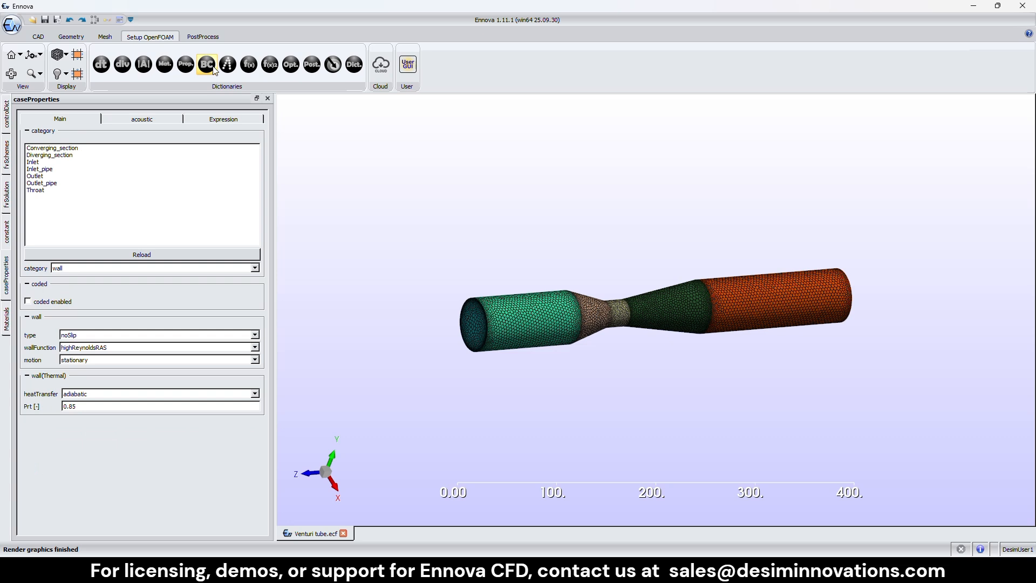
left_click(54, 149)
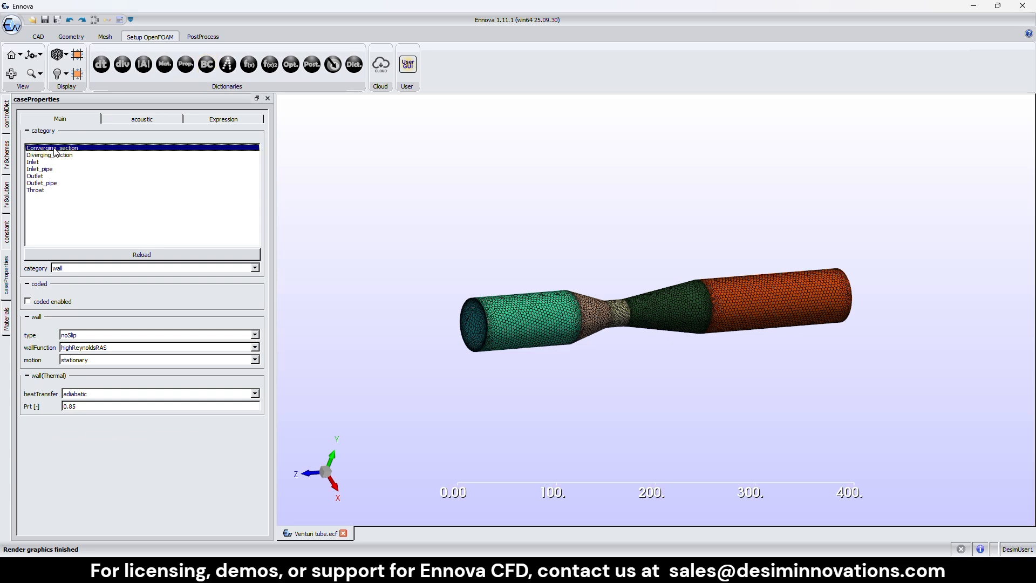
left_click(41, 156)
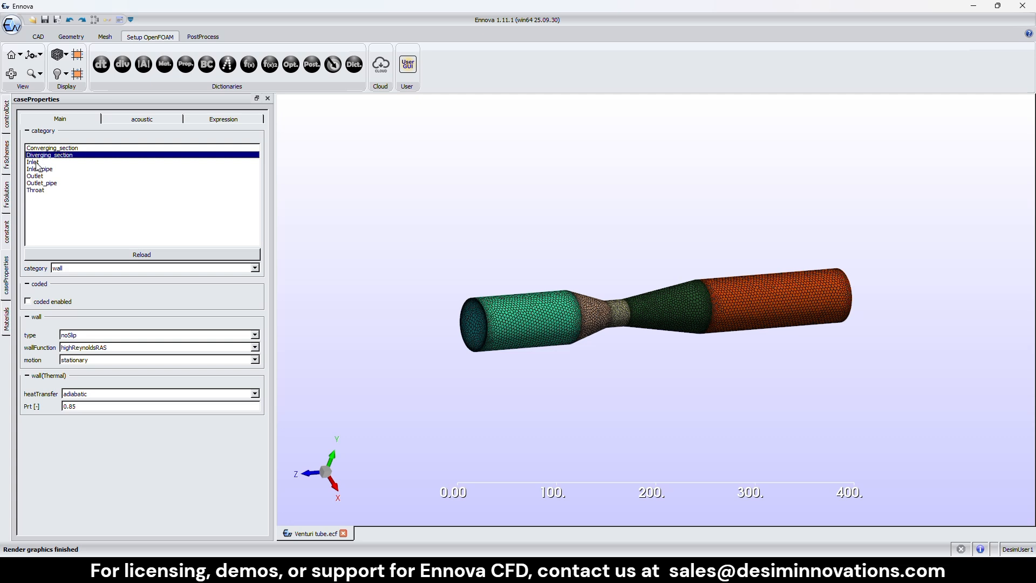
left_click(36, 163)
left_click(41, 170)
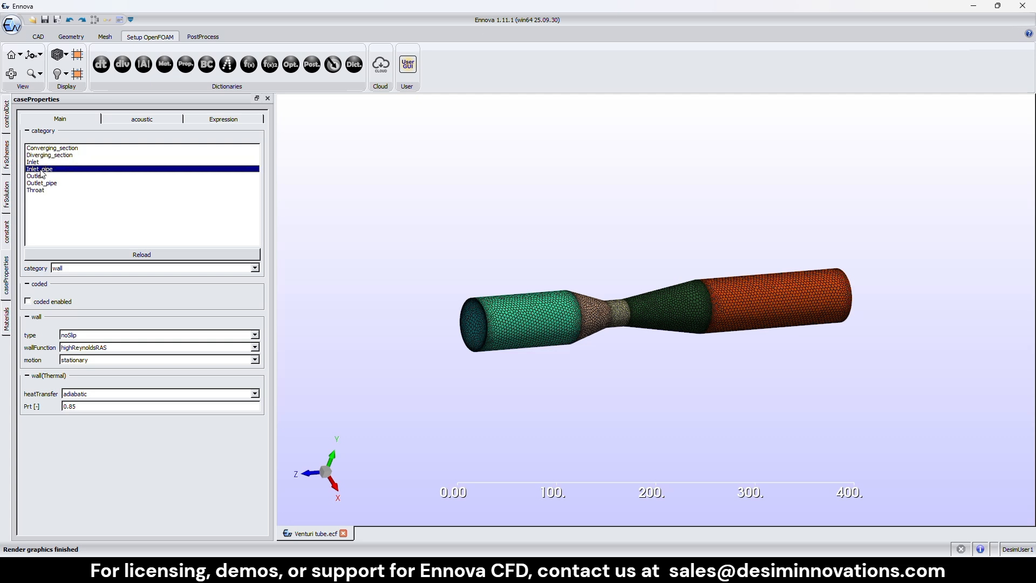
- Assign the inlet boundary category to the Inlet patch and the outlet category to the Outlet patch
left_click(41, 163)
left_click(66, 268)
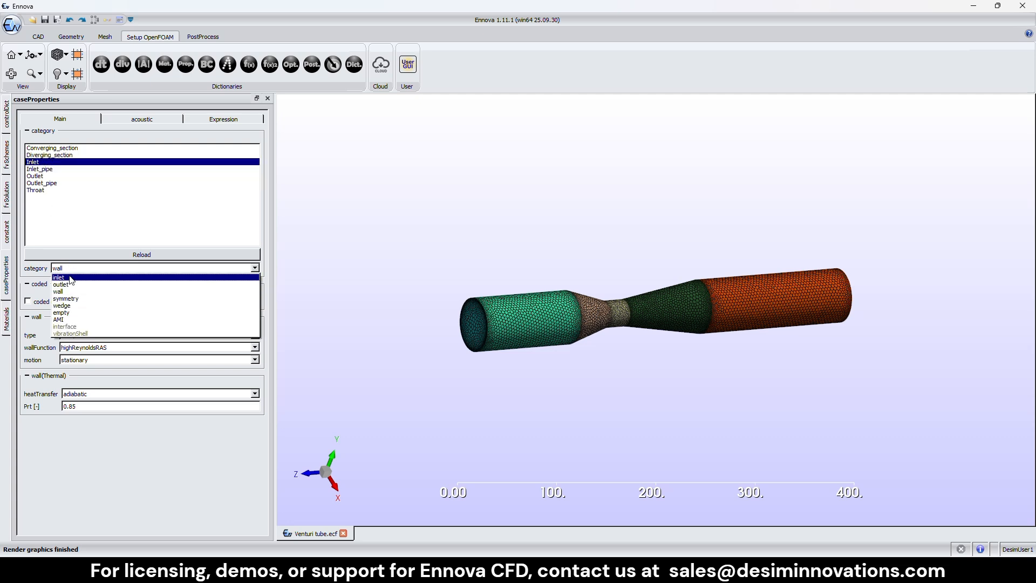
left_click(75, 277)
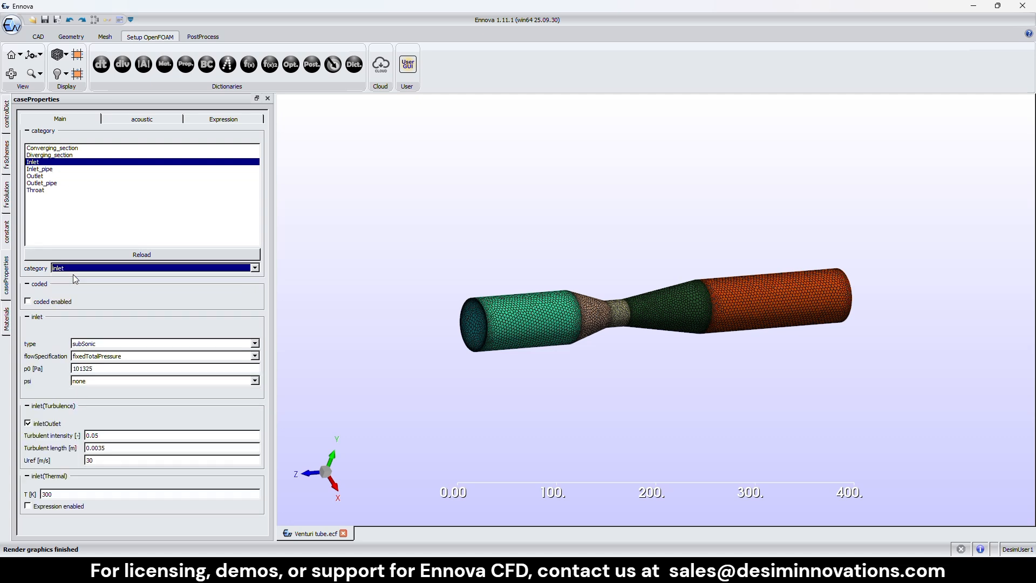
left_click(49, 177)
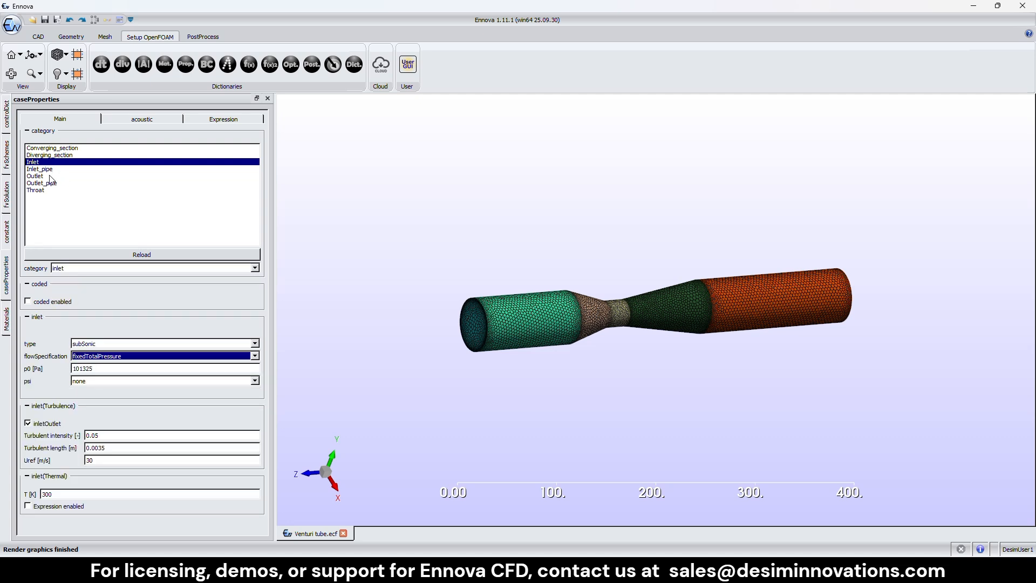
left_click(60, 268)
left_click(59, 286)
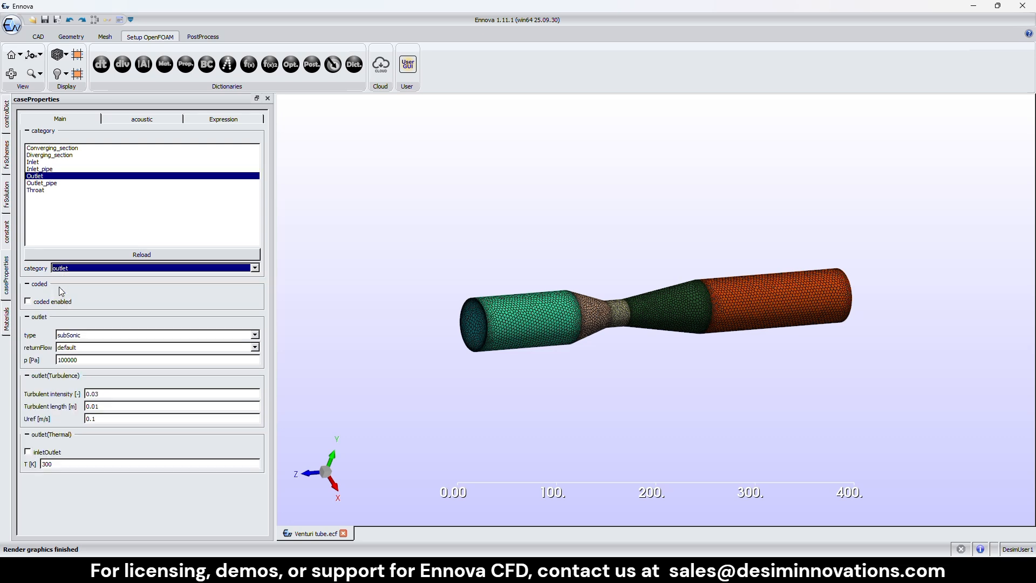
- Check the Outlet patch's pressure value and review the boundary settings of the Outlet_pipe and Throat patches
left_click_drag(82, 363, 33, 359)
left_click(87, 361)
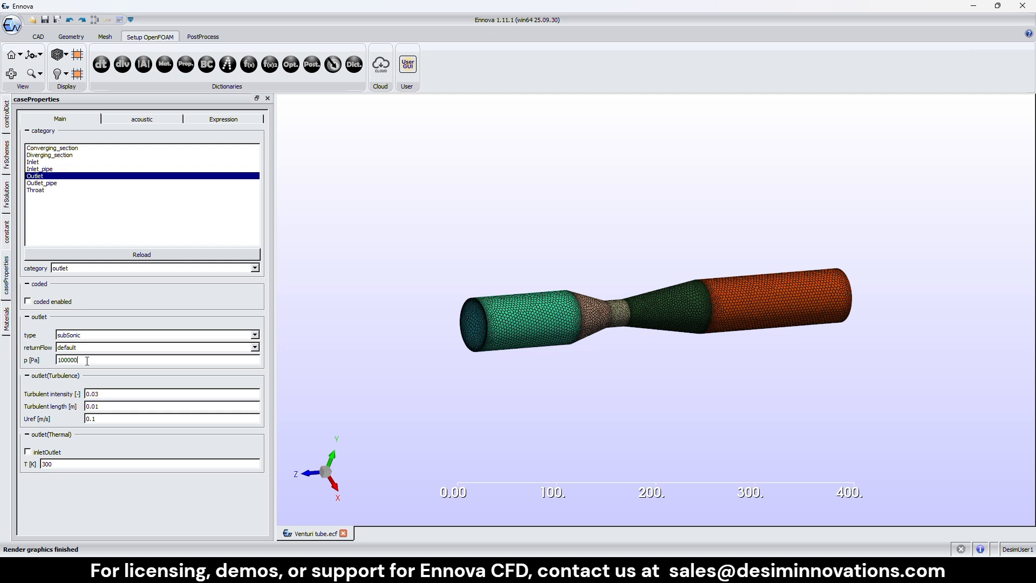
left_click(56, 184)
left_click(46, 190)
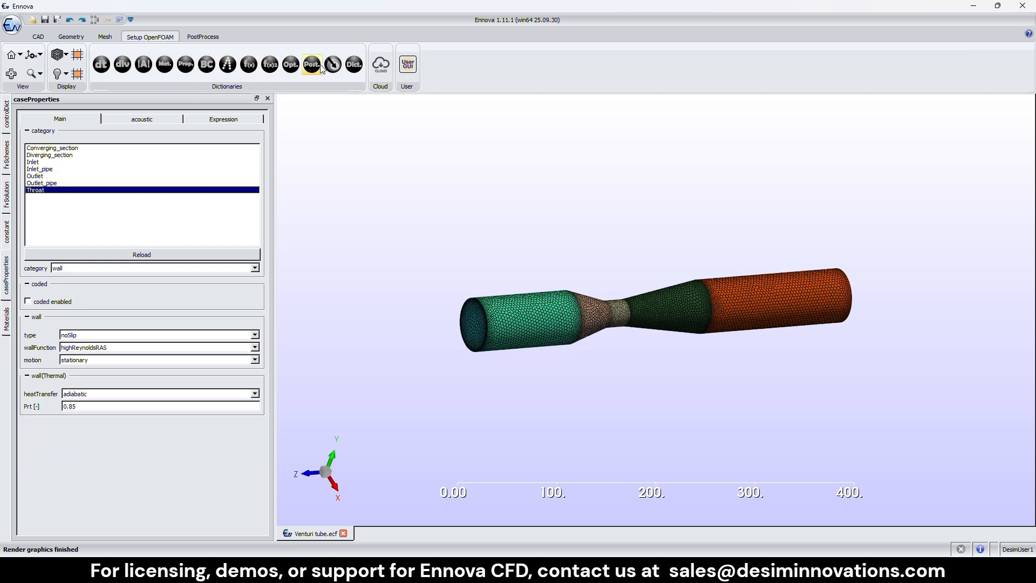
- Export the OpenFOAM dictionary files with the mesh to a directory named run1 and run the case on the WSL platform
left_click(354, 65)
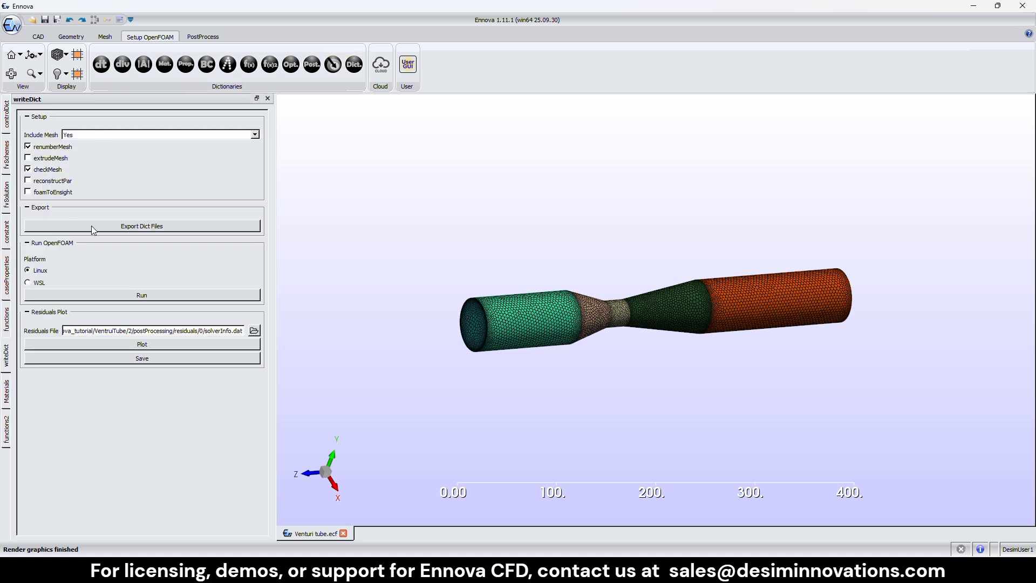
left_click(130, 227)
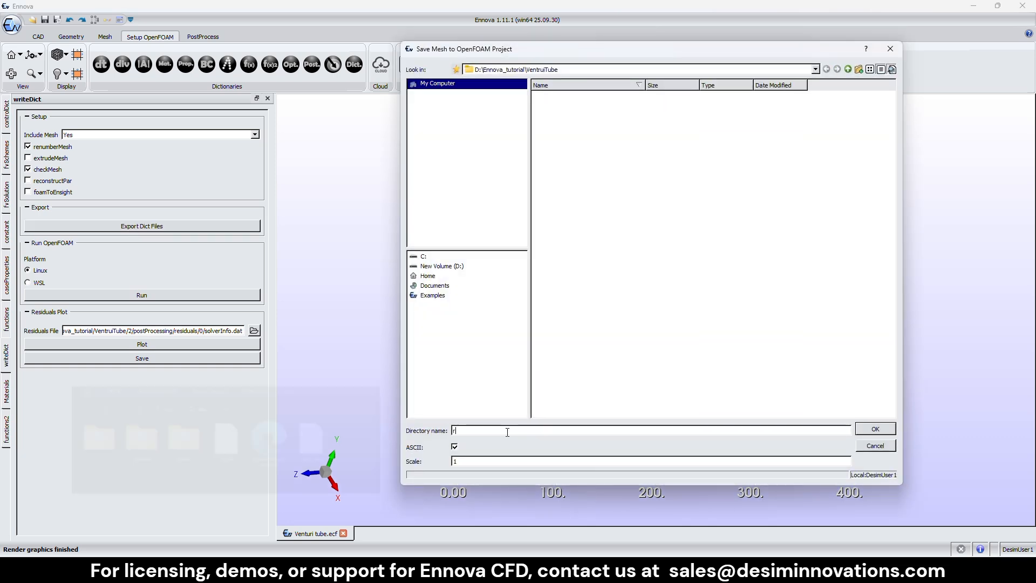
type("run1")
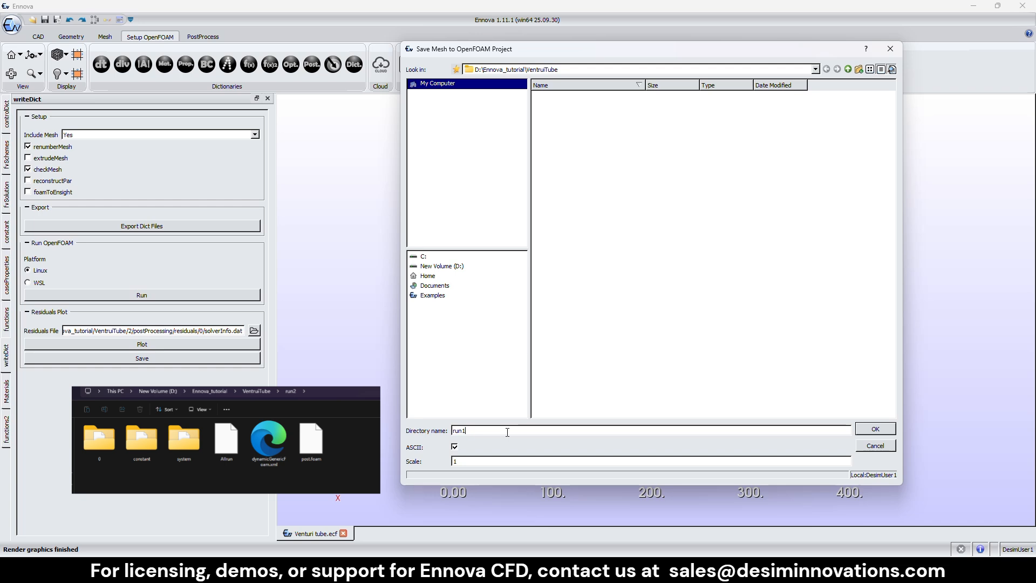
key("Return")
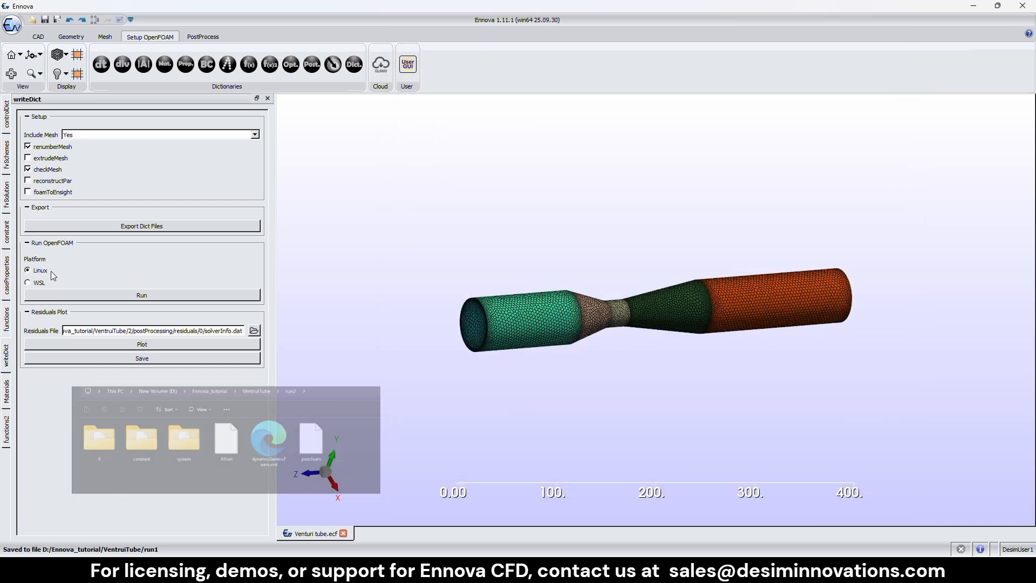
left_click(35, 284)
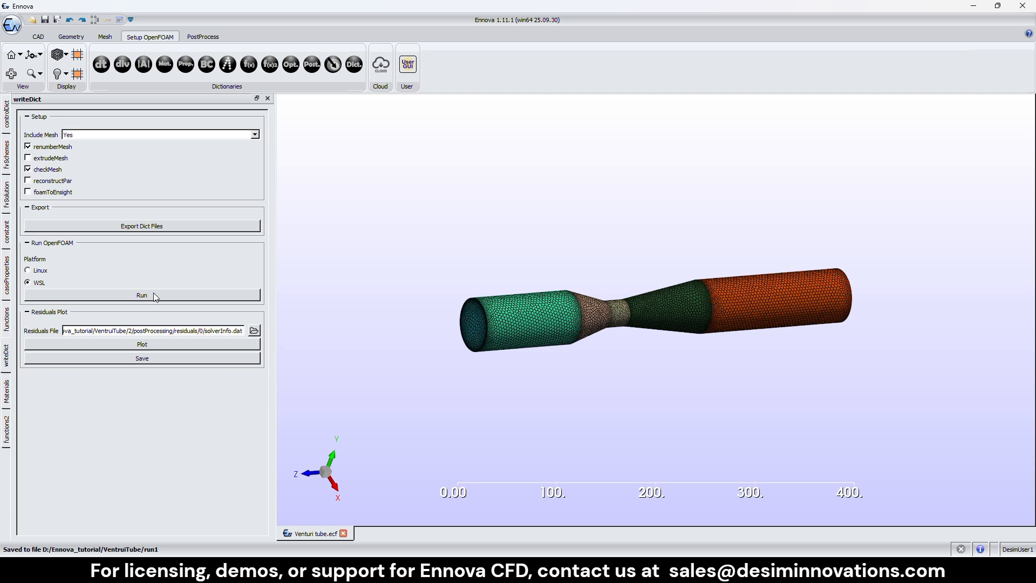
left_click(154, 295)
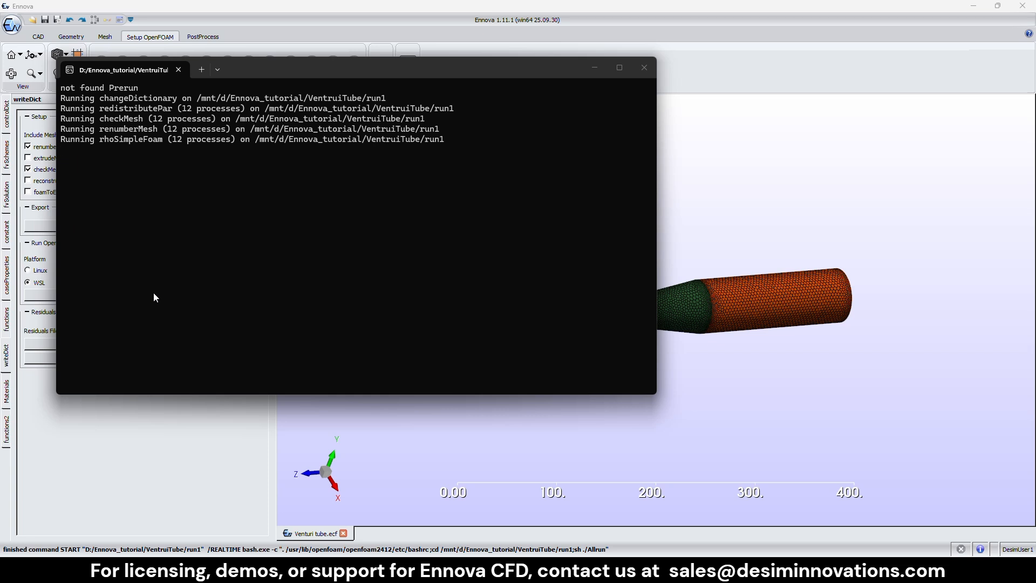
- Load solverInfo.dat from run1/postProcessing/residuals/0 as the residuals file and plot the residuals
left_click(43, 331)
left_click(253, 330)
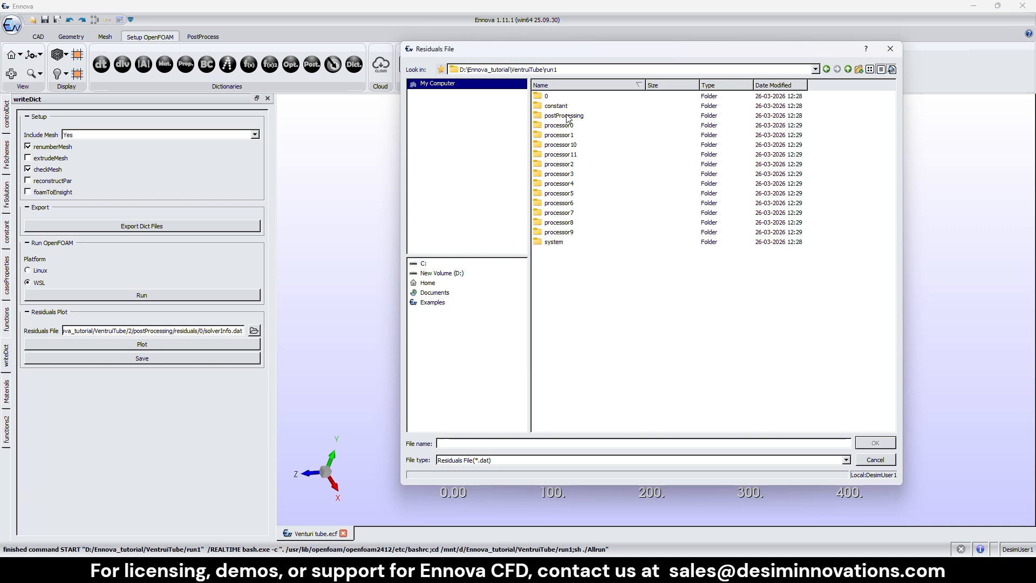
double_click(567, 116)
double_click(572, 97)
double_click(571, 97)
left_click(572, 96)
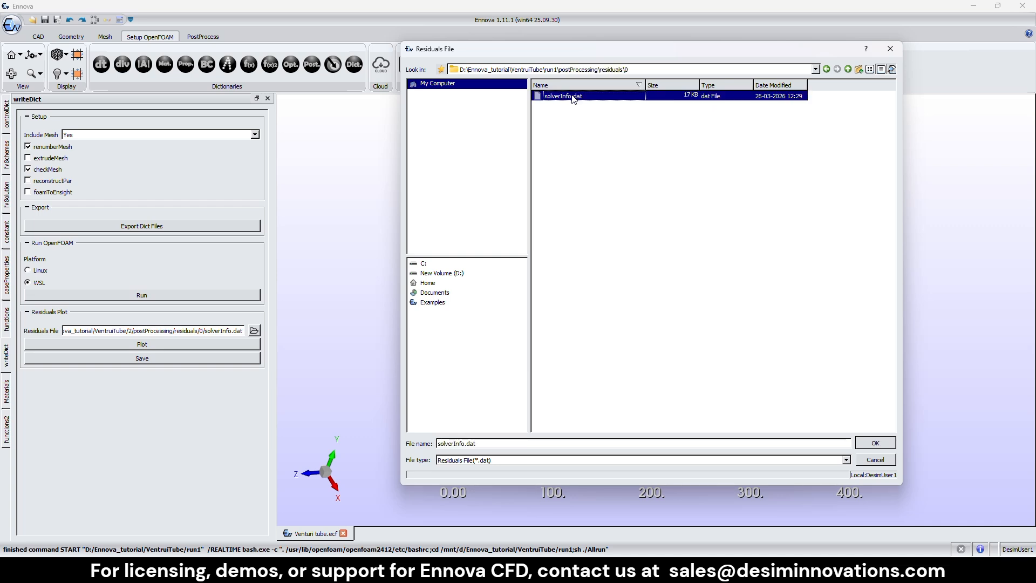
left_click(882, 445)
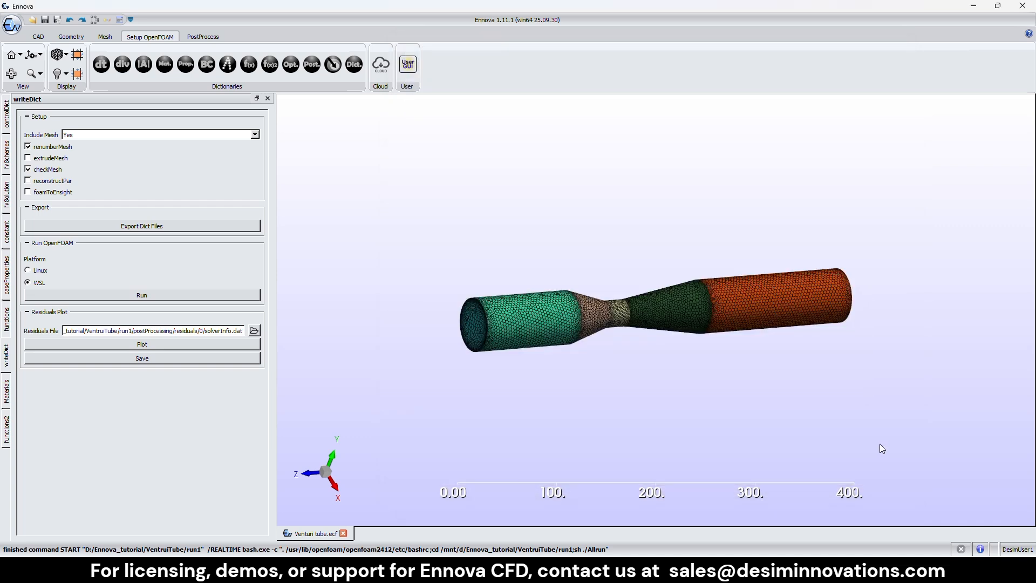
left_click(203, 344)
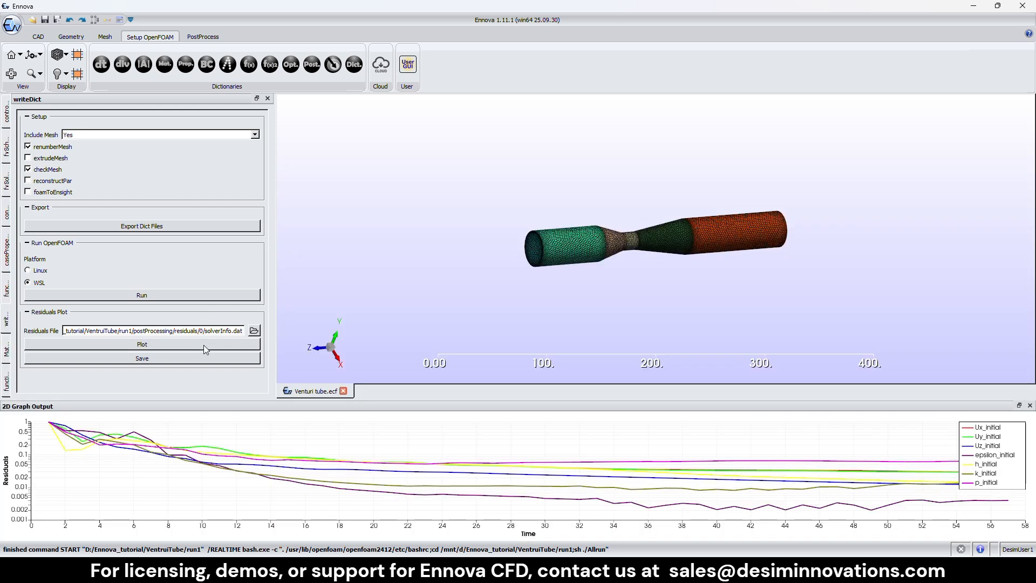
- Replot the residuals repeatedly in an enlarged graph until the run reaches time 300, and close the graph
left_click(135, 346)
left_click(134, 345)
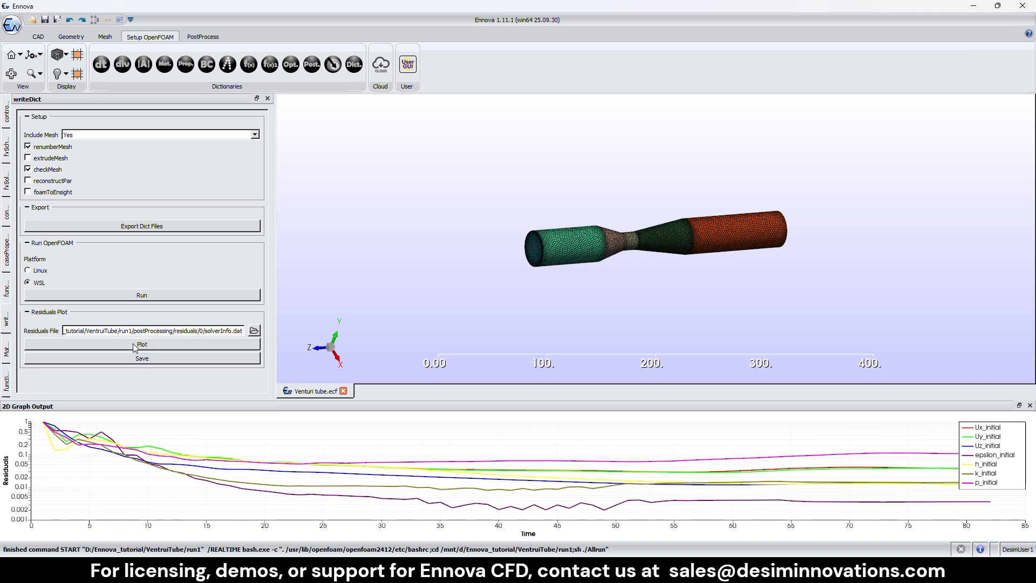
left_click(134, 345)
left_click(527, 570)
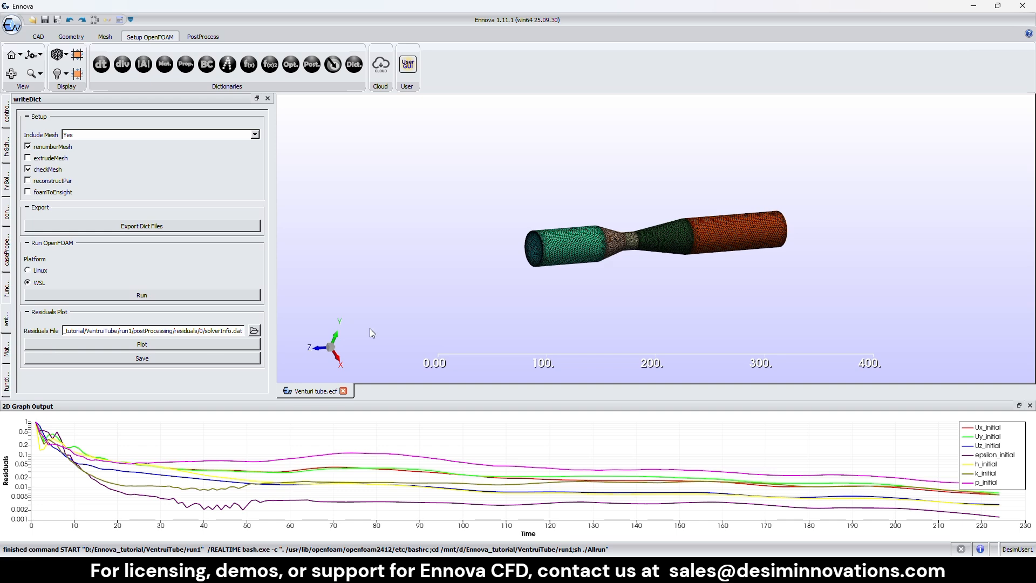
left_click_drag(485, 404, 486, 349)
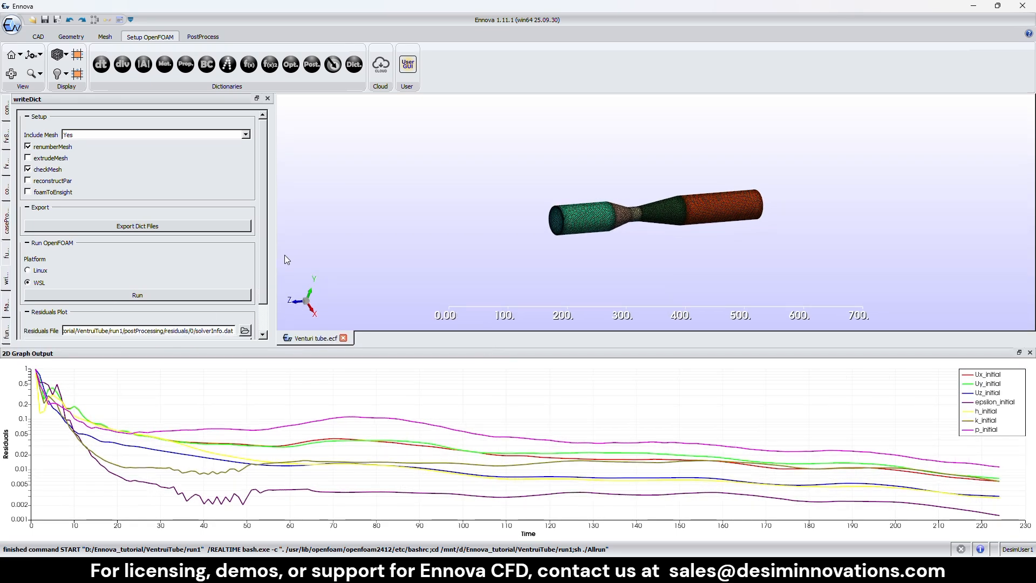
scroll(190, 311, "down", 1)
left_click(189, 312)
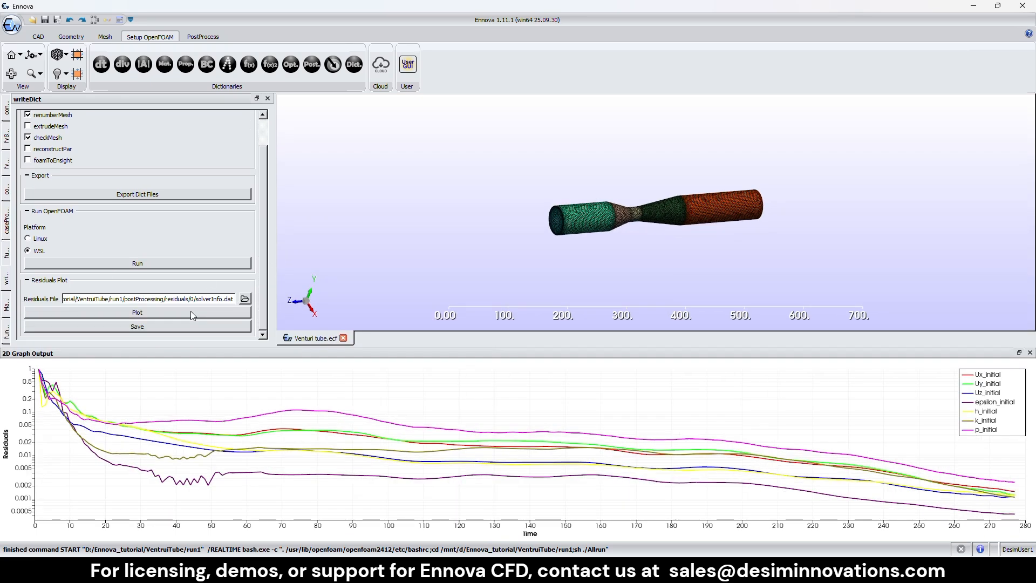
left_click(190, 311)
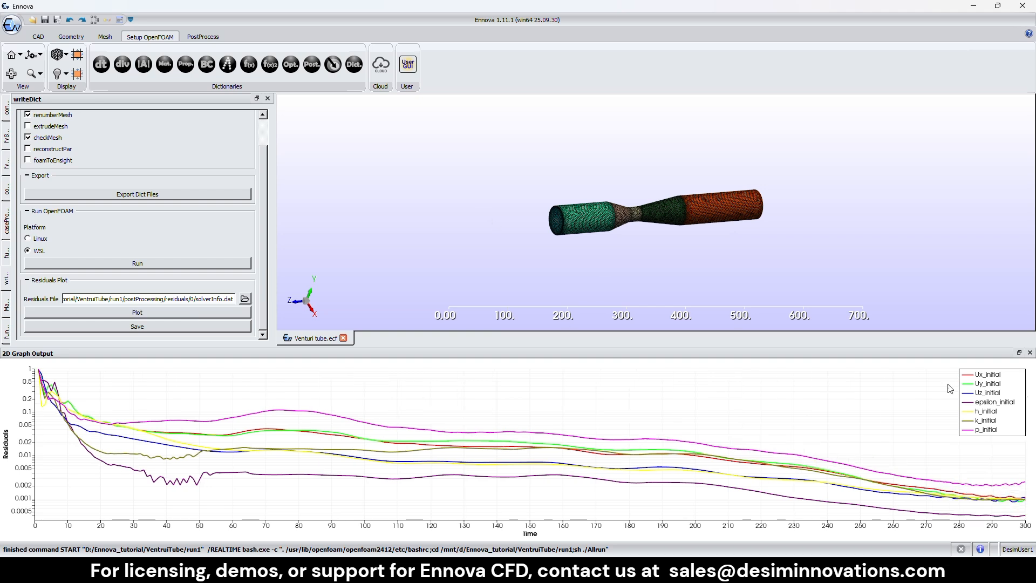
left_click(1030, 352)
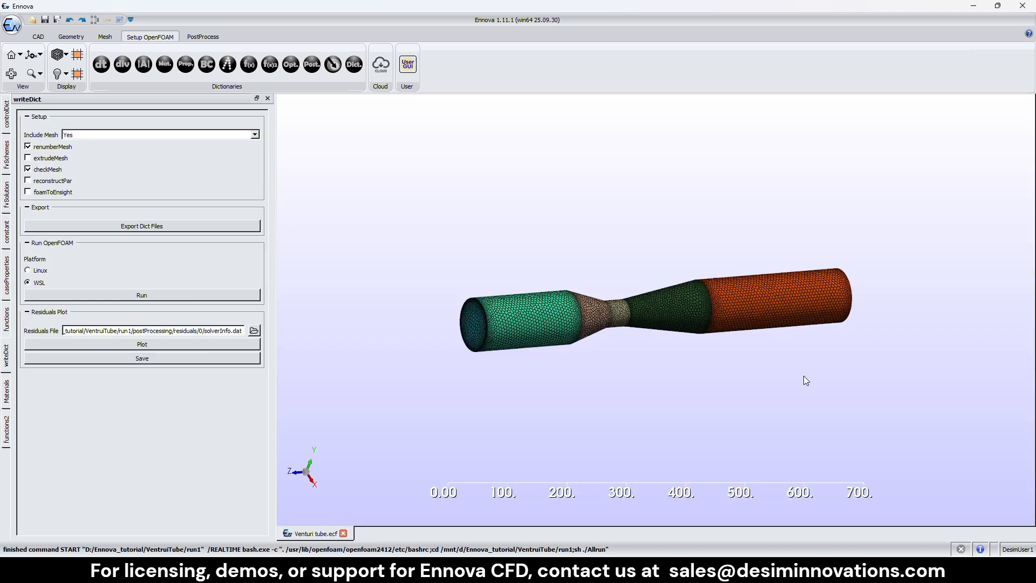
- Switch to post-processing and open the post.foam results file from the run1 directory
left_click(200, 37)
left_click(200, 37)
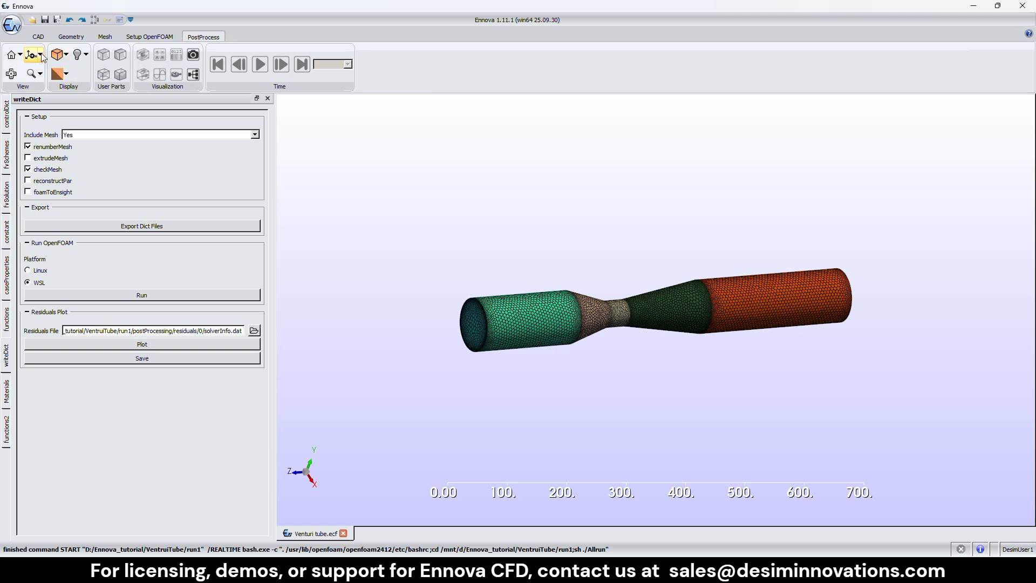
left_click(33, 20)
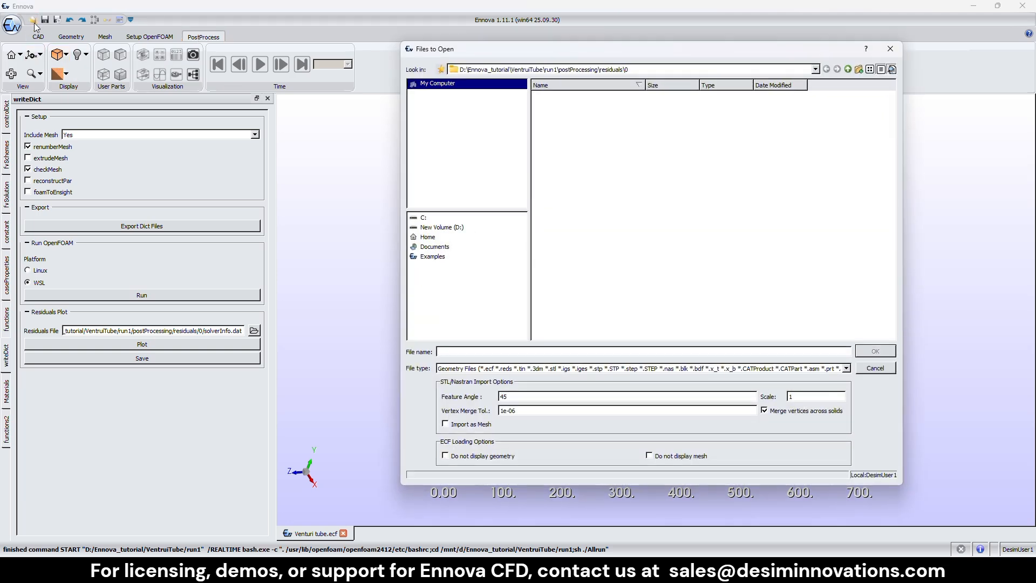
left_click(848, 69)
left_click(849, 69)
left_click(848, 69)
left_click(564, 252)
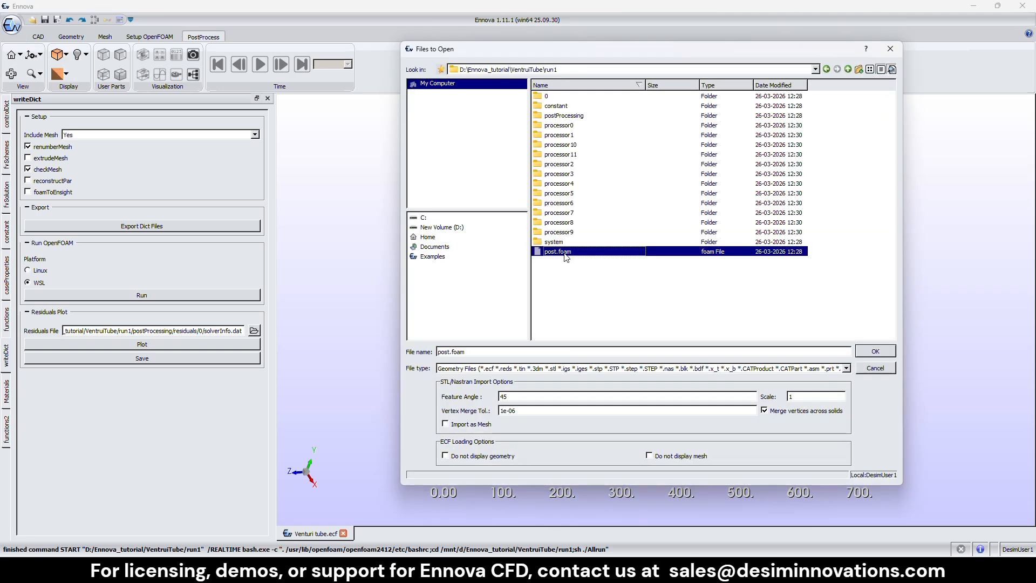
left_click(876, 352)
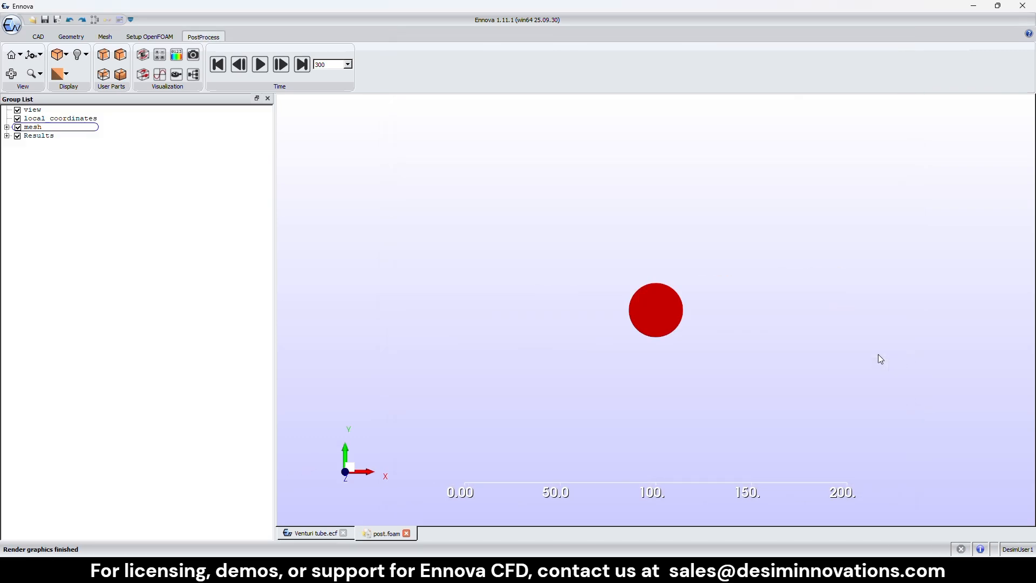
- Create a plane slice through the tube with its normal along X, coloured by U_mag
left_click_drag(878, 354, 442, 223)
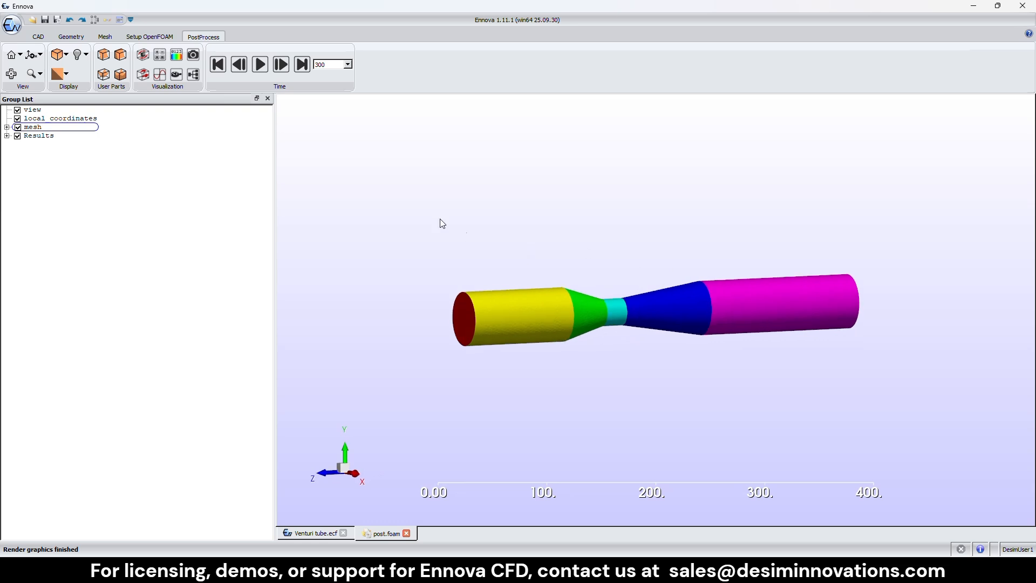
left_click(107, 61)
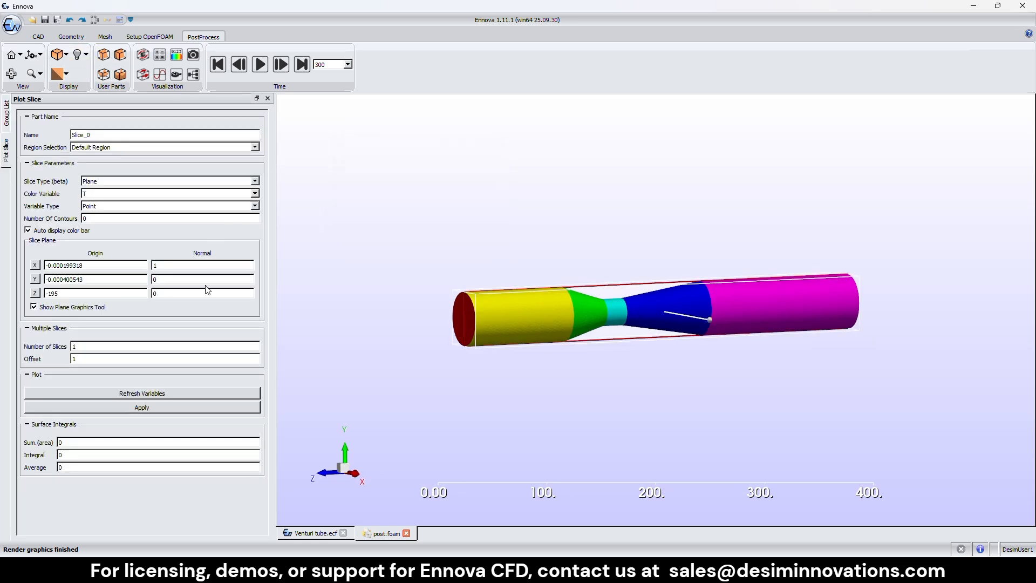
left_click(95, 195)
left_click(93, 232)
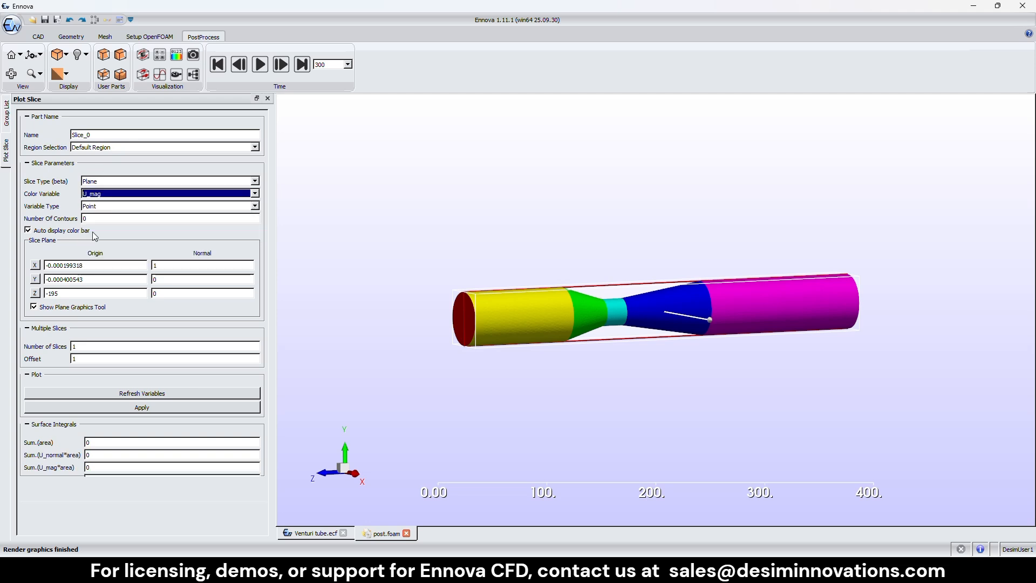
left_click(127, 409)
- Hide all default parts from Inlet to Outlet in the results, leaving only the U_mag slice displayed
left_click(5, 114)
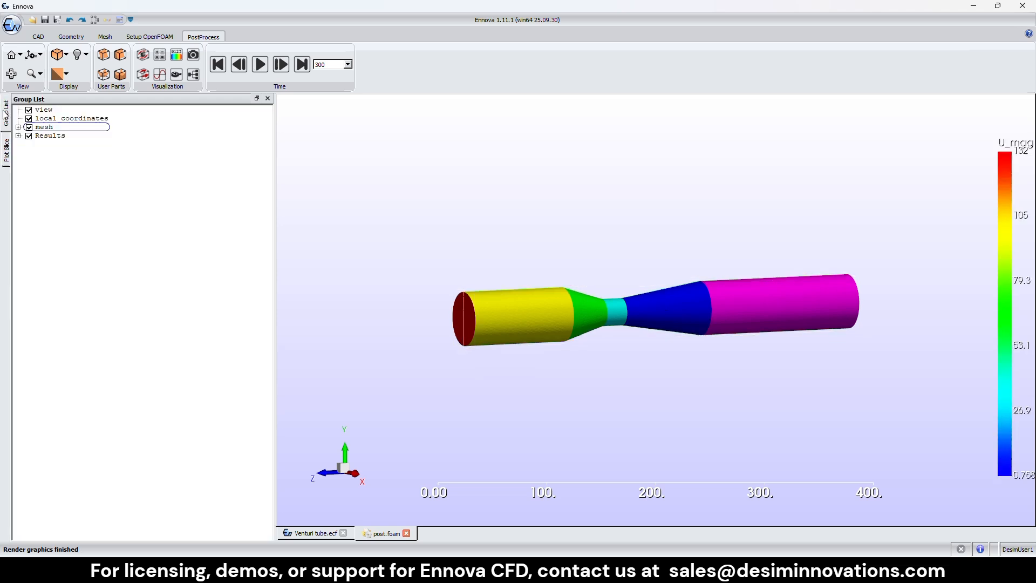
left_click(18, 135)
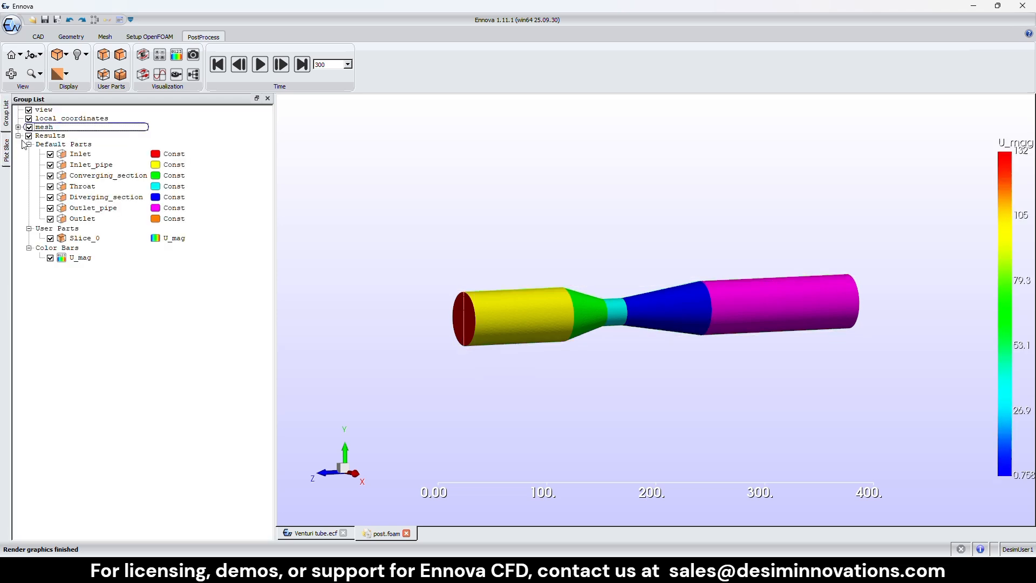
left_click(50, 154)
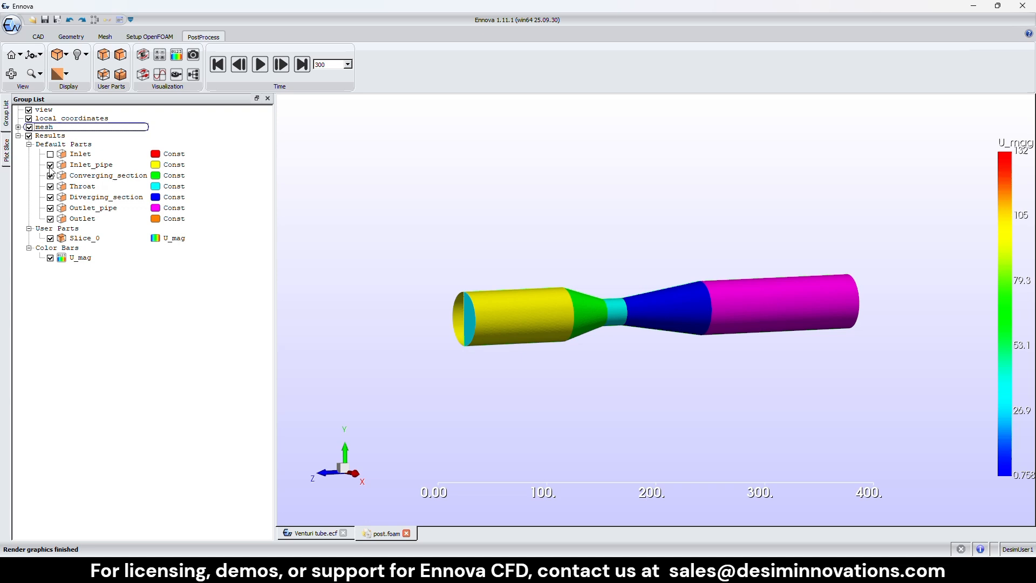
left_click(50, 164)
left_click(50, 176)
left_click(50, 186)
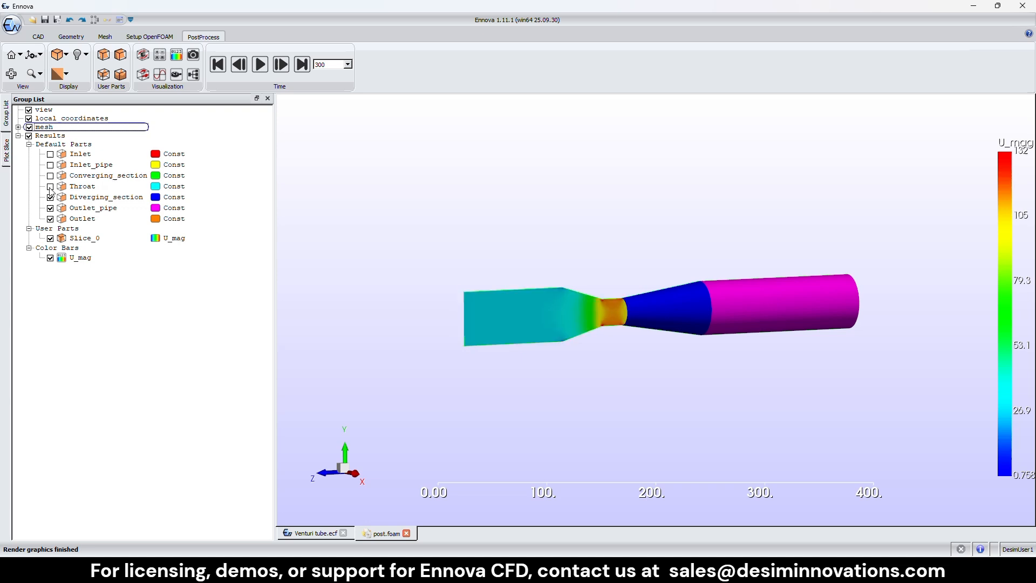
left_click(50, 197)
left_click(50, 208)
left_click(50, 218)
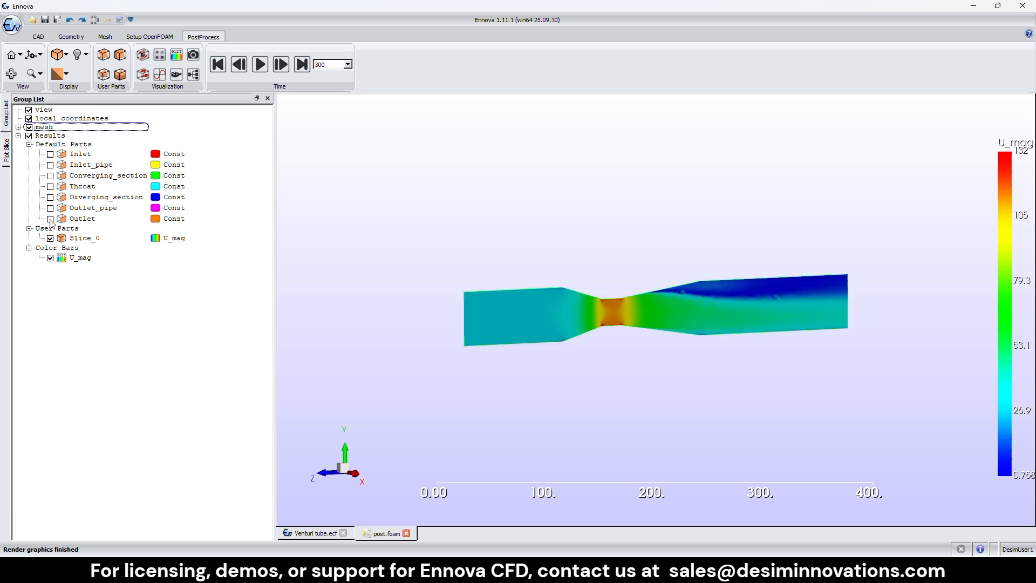
left_click_drag(618, 267, 583, 246)
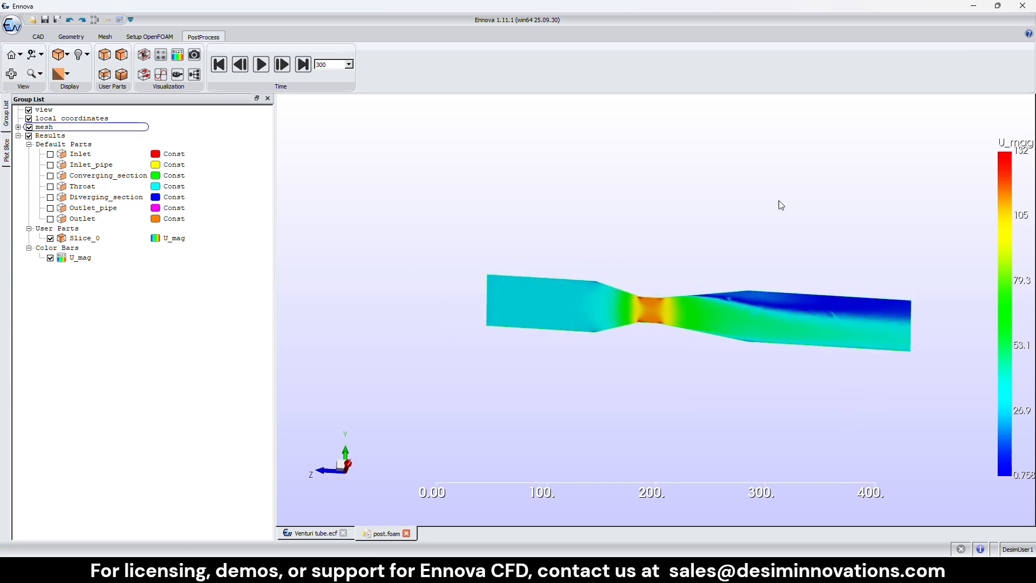
- Play the U_mag slice animation from the first time step to time 300
left_click_drag(778, 200, 776, 231)
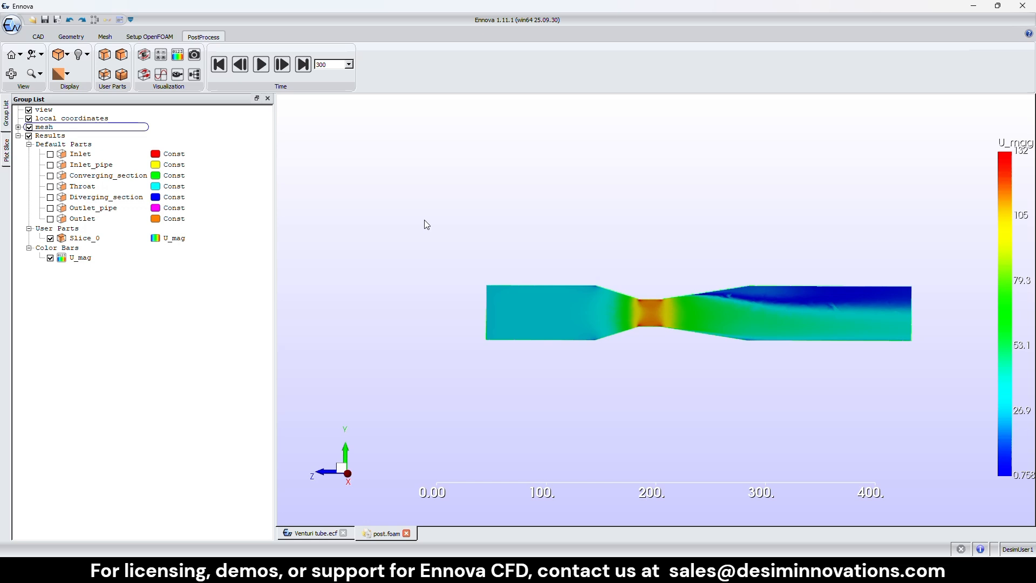
left_click_drag(425, 224, 439, 209)
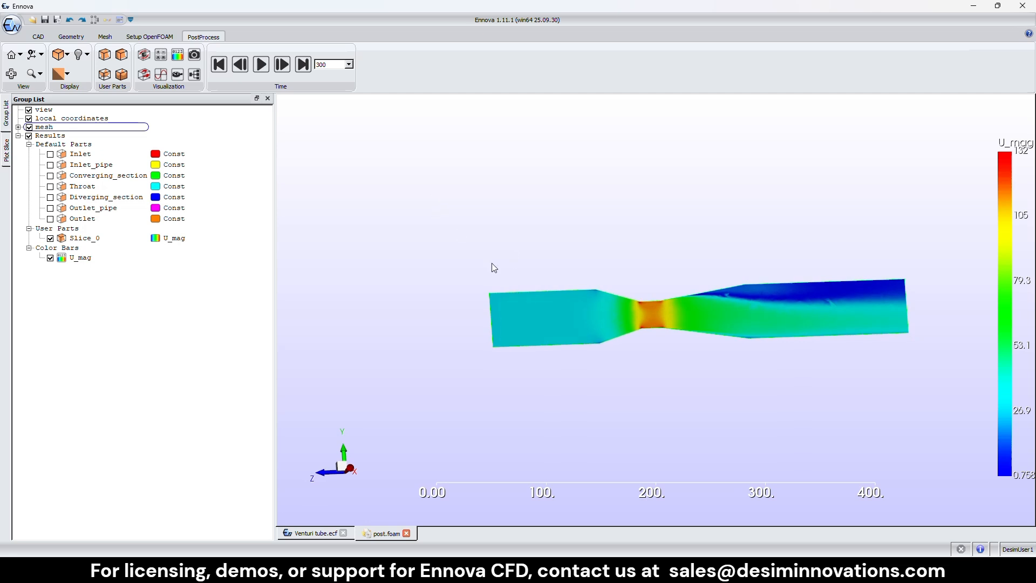
mouse_move(472, 261)
left_mouse_down()
mouse_move(438, 254)
mouse_move(440, 270)
mouse_move(458, 273)
left_mouse_up()
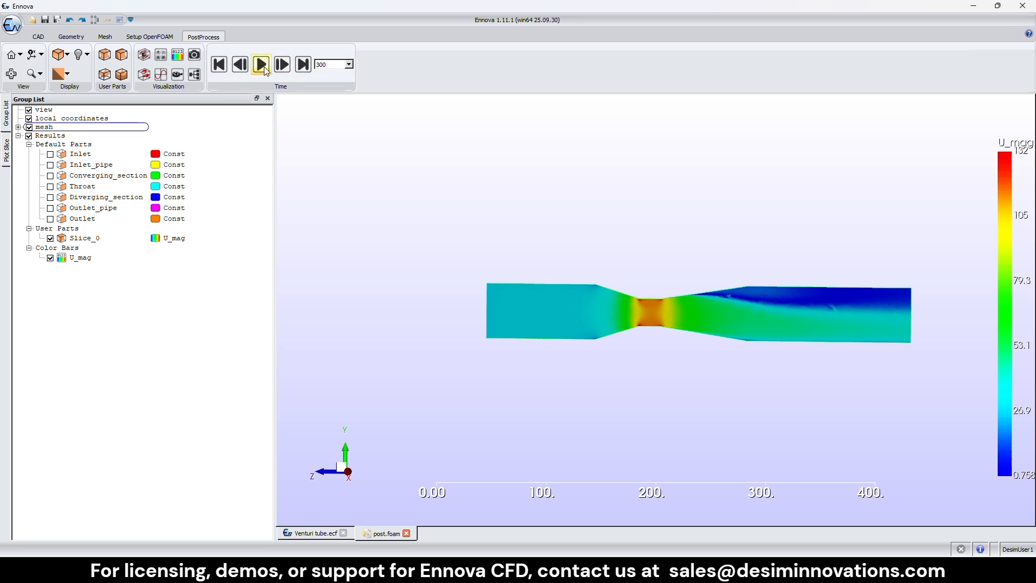
left_click(219, 65)
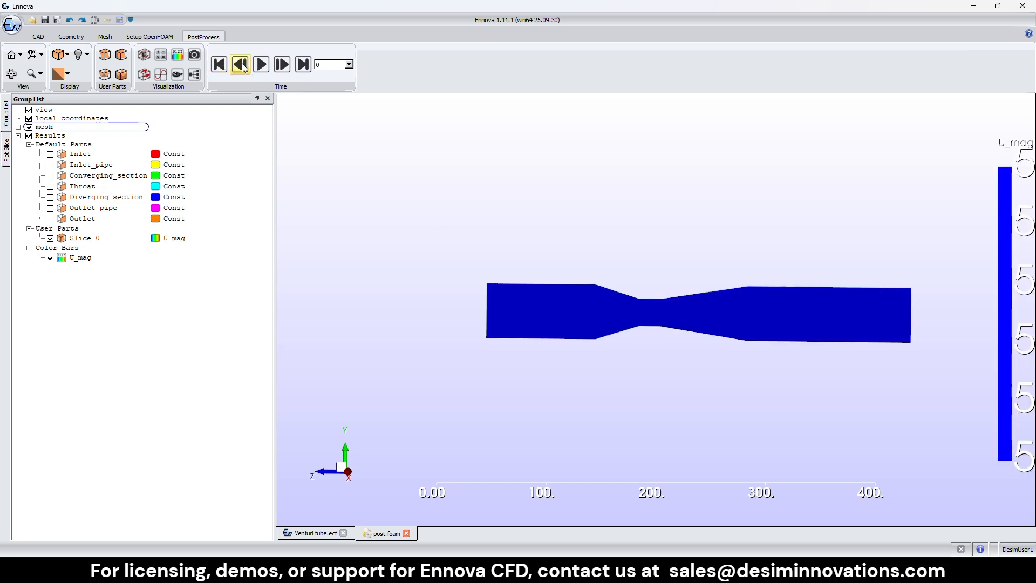
left_click(263, 66)
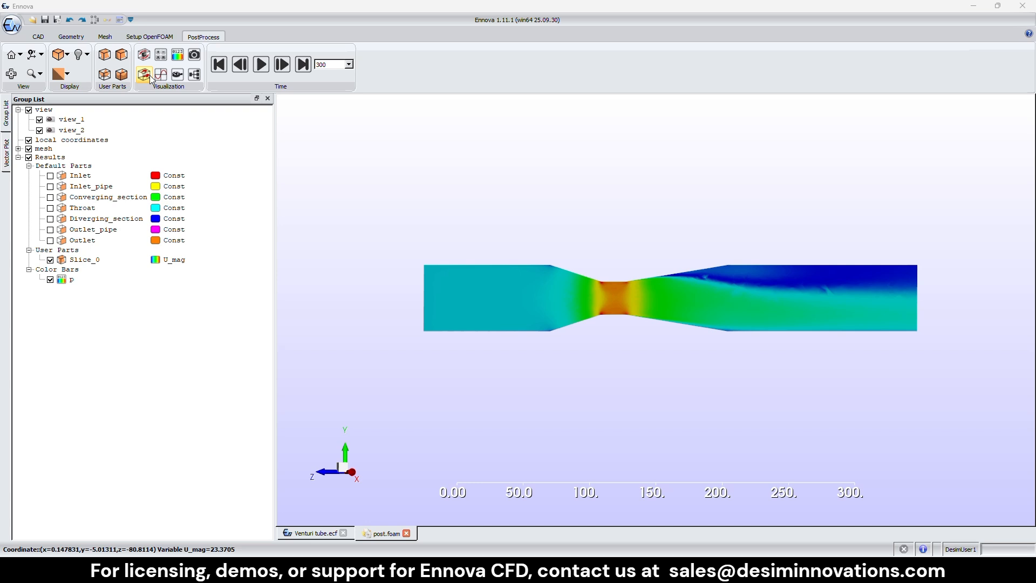
- Create a vector plot of U on a plane normal to X, scaled by Magnitude and coloured by U_mag, with vector edge-count 100
left_click(150, 76)
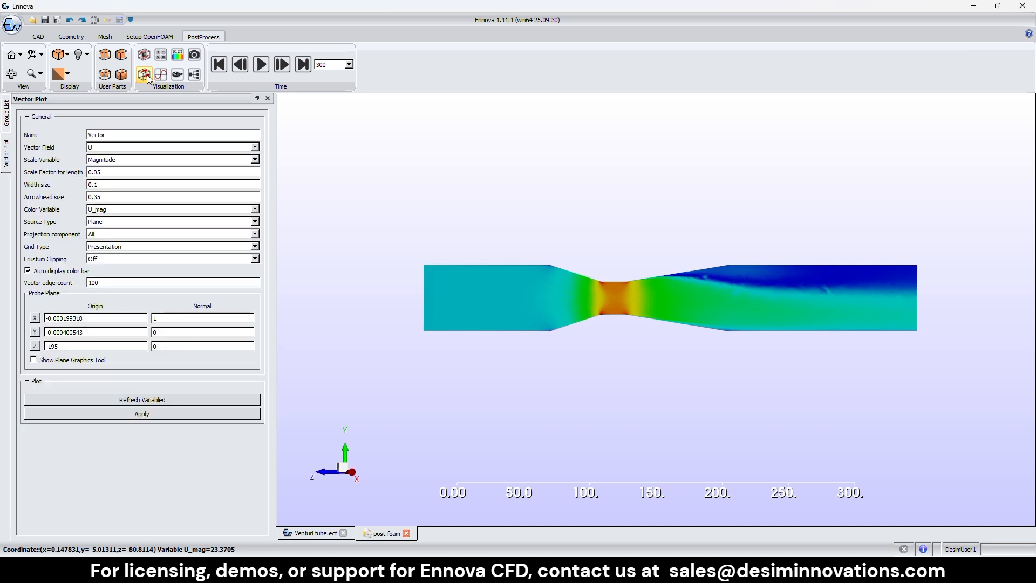
left_click(131, 161)
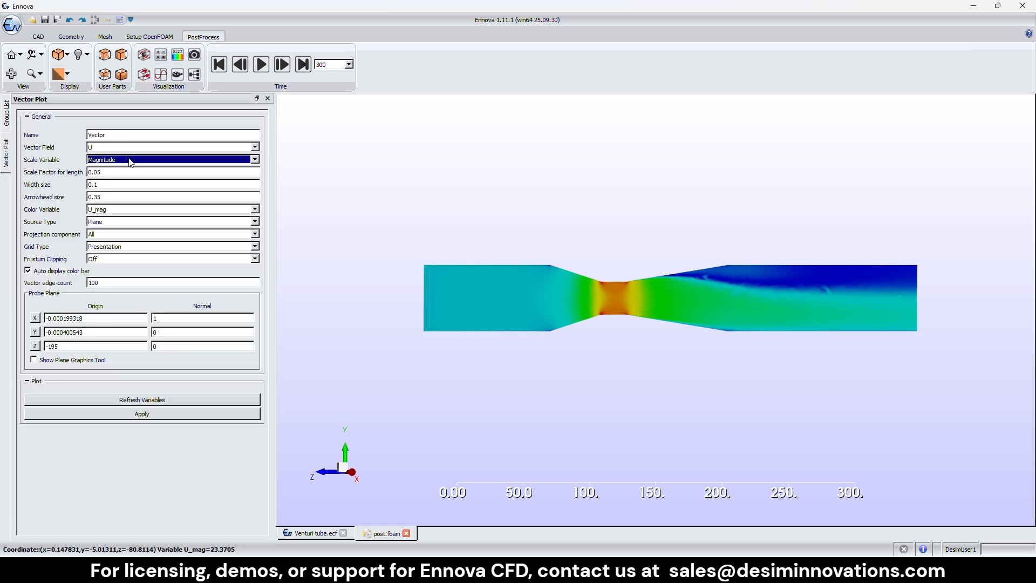
left_click(120, 211)
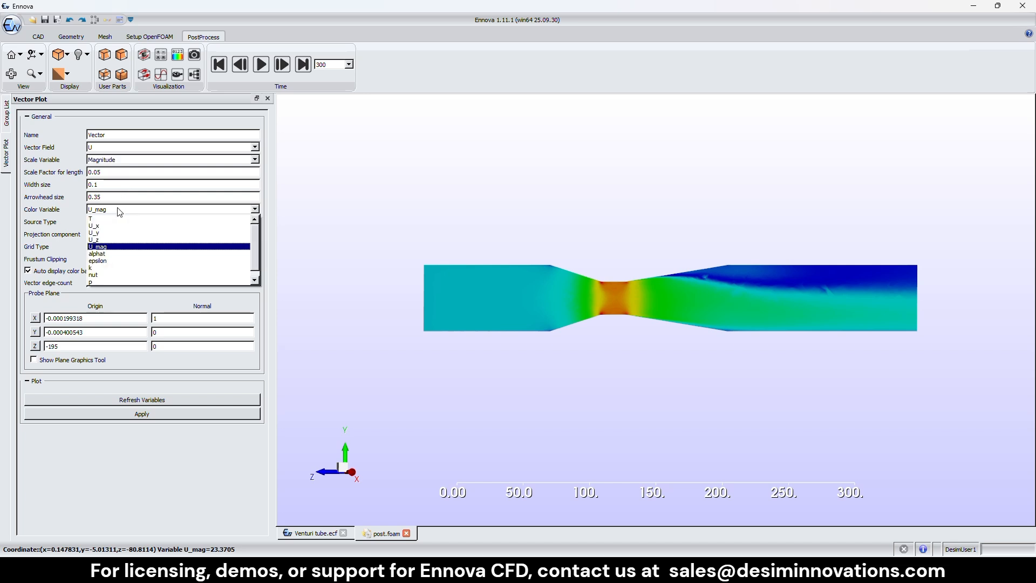
left_click(113, 246)
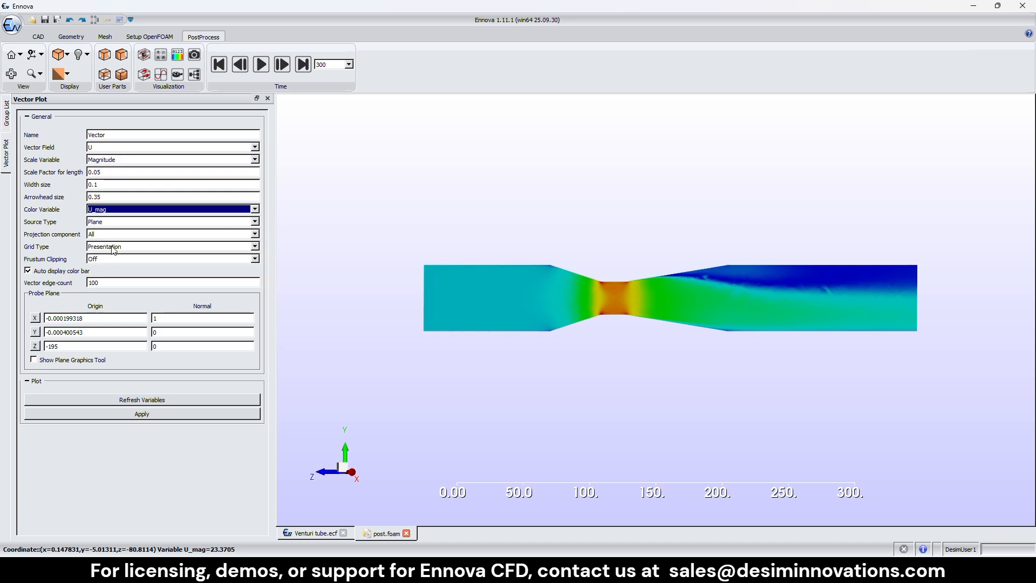
left_click(102, 283)
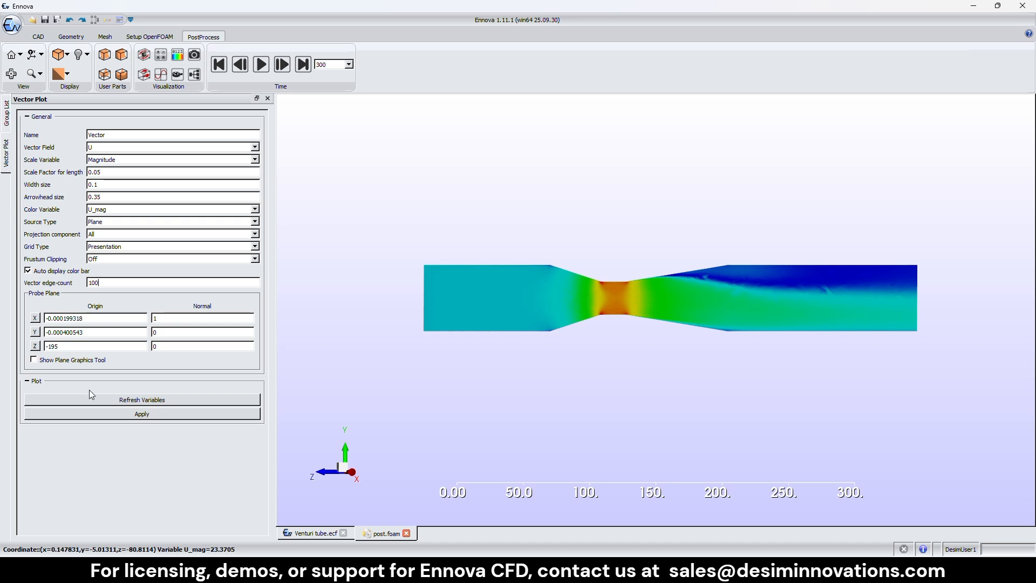
left_click(108, 415)
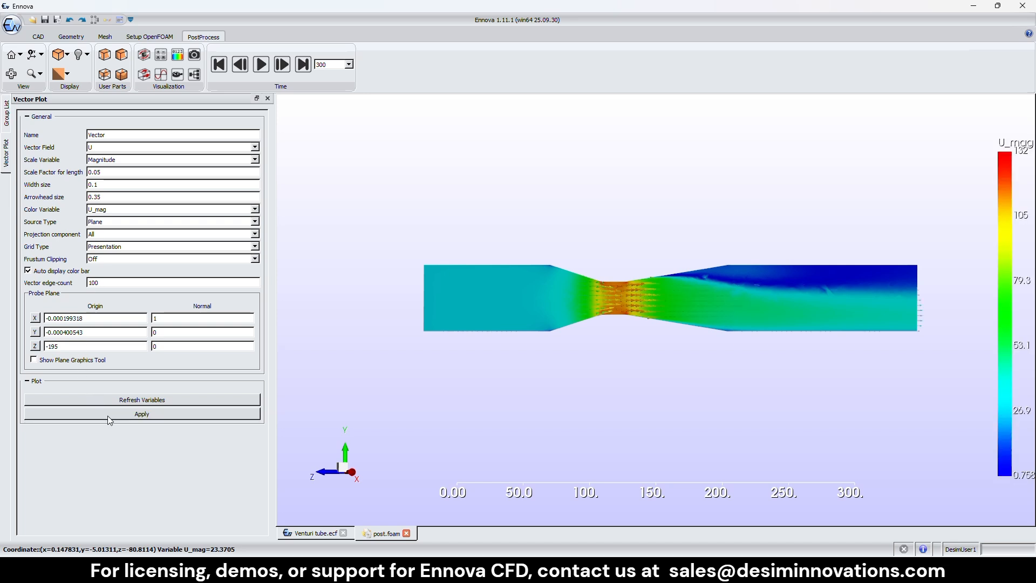
scroll(523, 300, "up", 5)
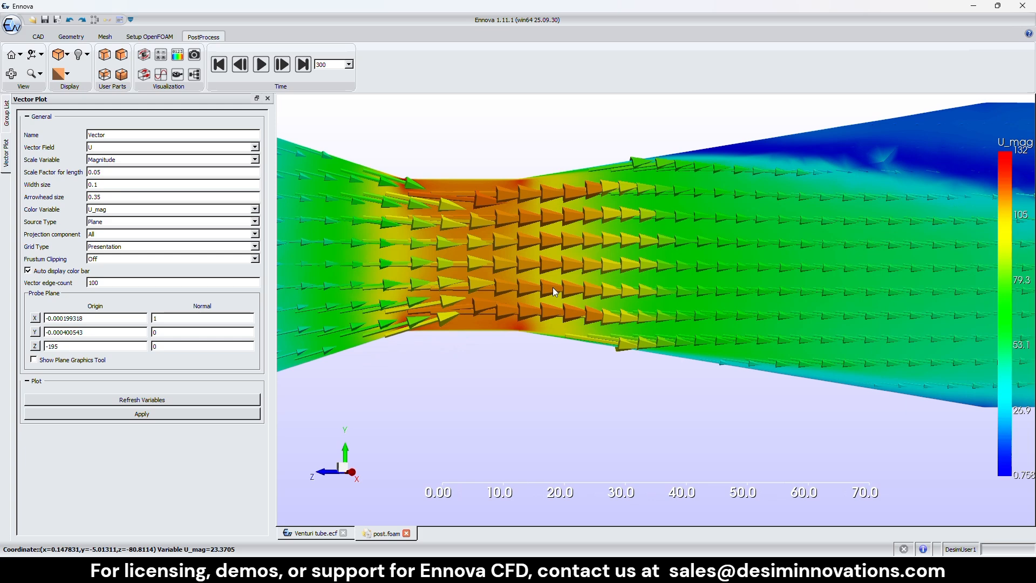
scroll(552, 287, "down", 2)
- Hide Slice_0 in the results so that only the velocity vectors are displayed
left_click(7, 122)
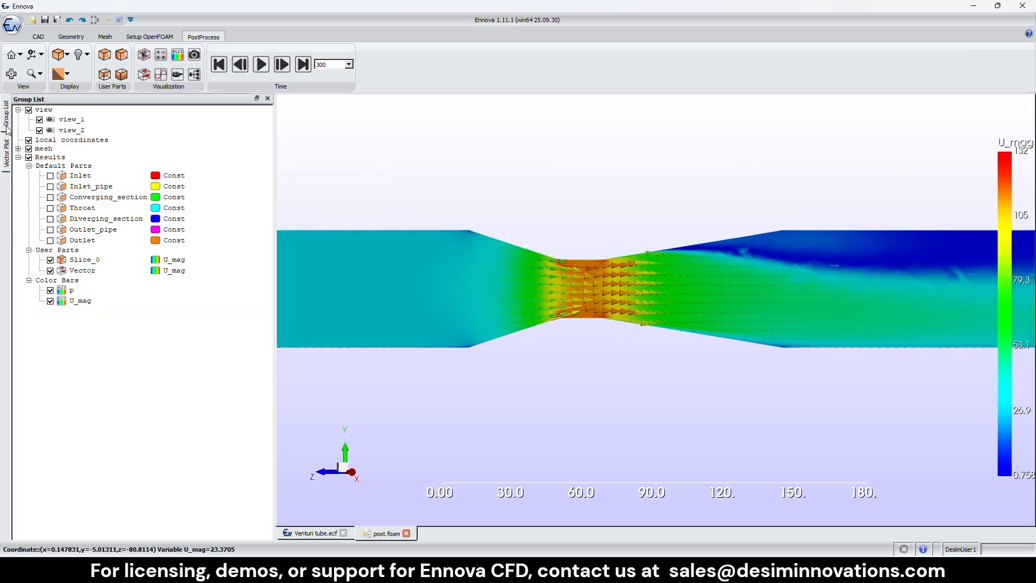
left_click(50, 259)
scroll(545, 229, "down", 3)
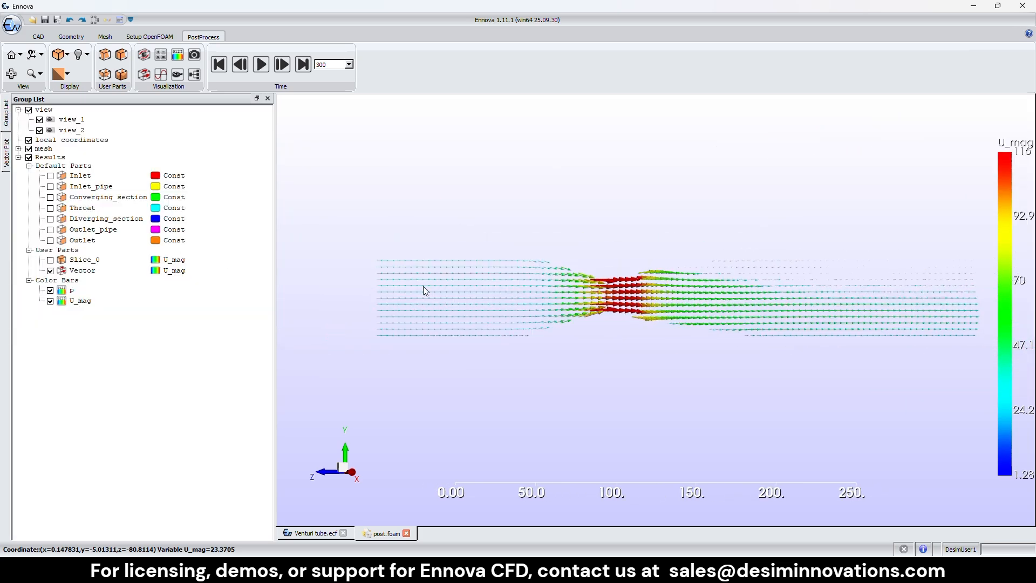
- Examine the velocity vectors along the tube, from the inlet pipe through the throat to the outlet
scroll(423, 286, "up", 1)
scroll(456, 289, "up", 3)
middle_click_drag(385, 244, 552, 250)
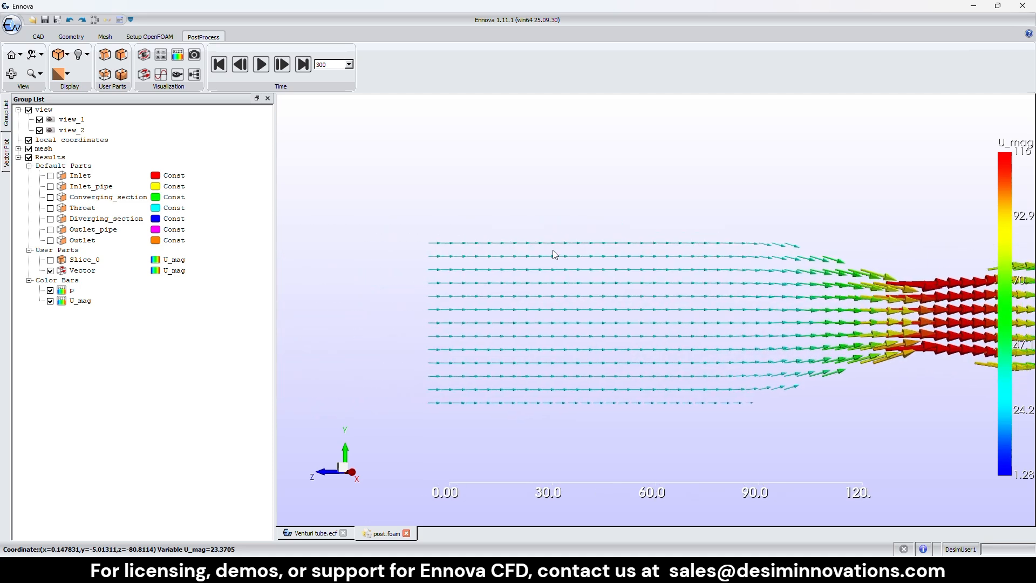
scroll(540, 240, "up", 3)
scroll(540, 240, "down", 3)
middle_click_drag(762, 294, 428, 238)
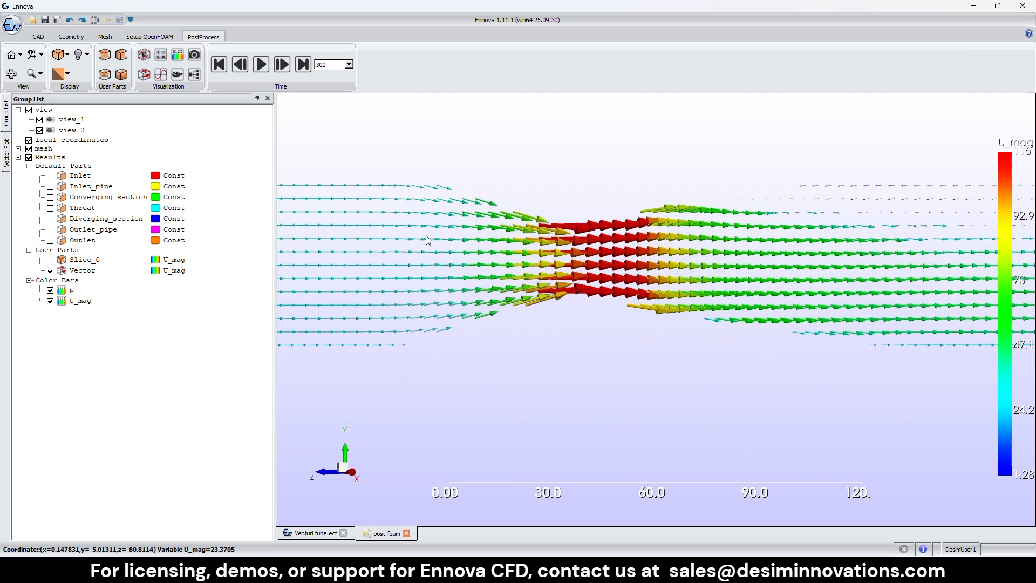
middle_click_drag(717, 273, 485, 268)
scroll(577, 267, "down", 3)
left_click_drag(747, 291, 716, 290)
middle_click_drag(717, 290, 742, 286)
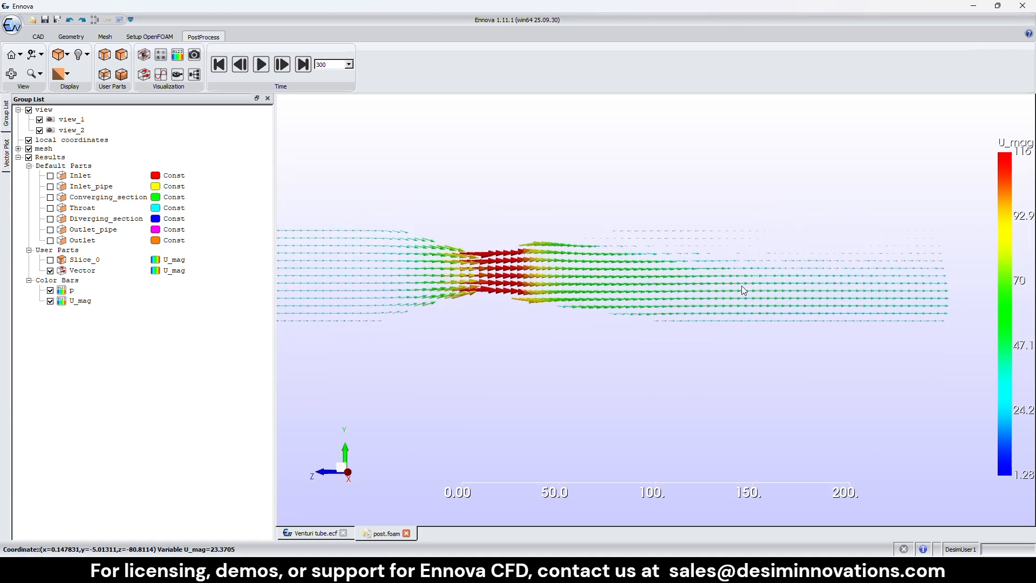
scroll(741, 286, "down", 1)
- Play the velocity vector animation from the first time step to time 300
left_click(576, 289)
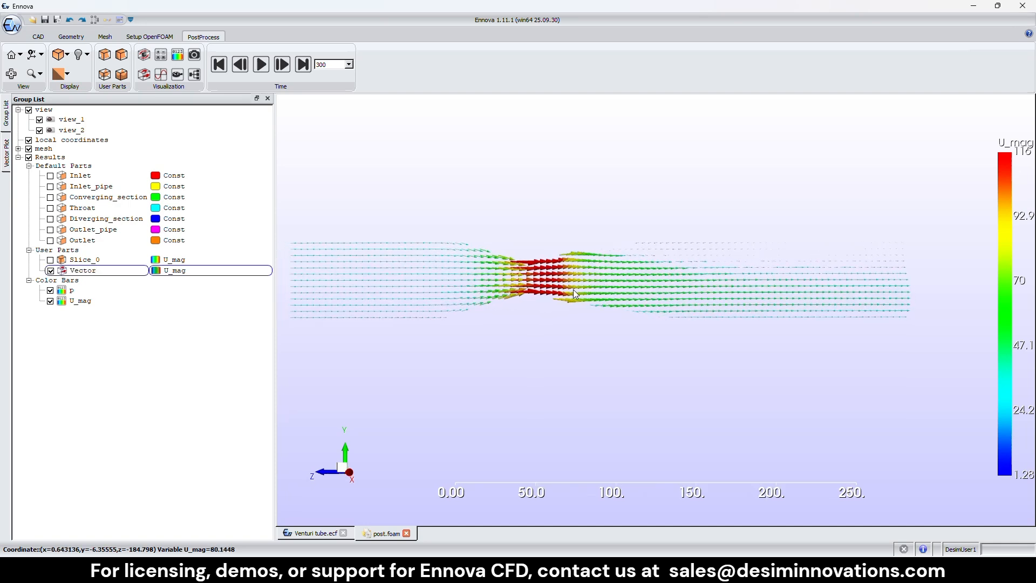
middle_click_drag(576, 289, 594, 308)
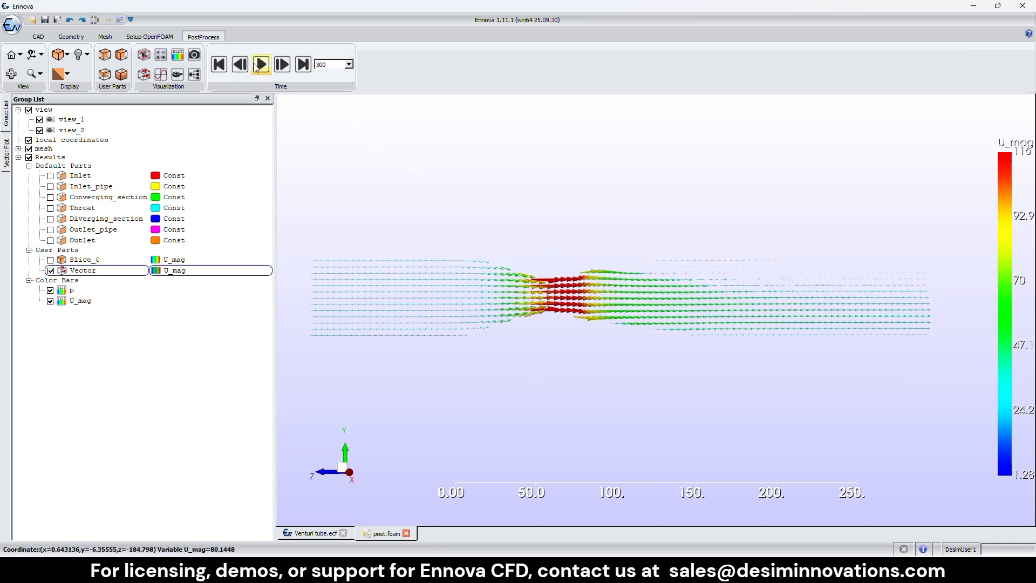
left_click(219, 64)
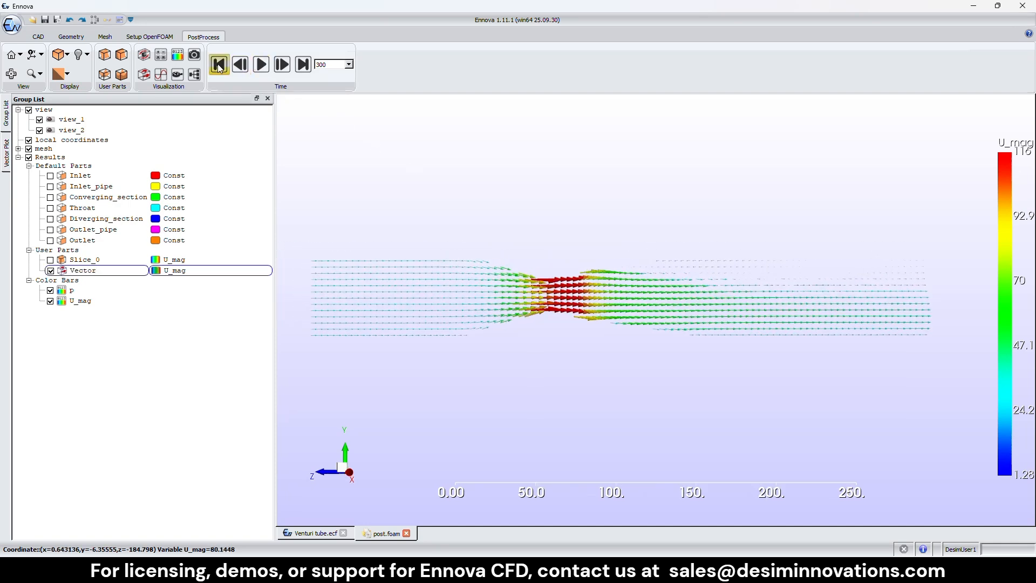
left_click(265, 66)
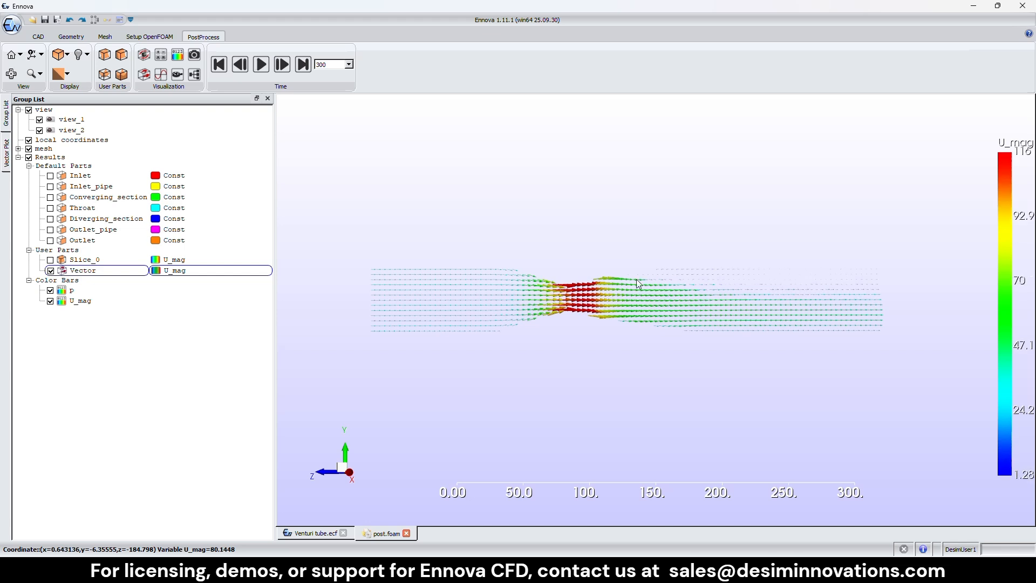
- Hide the vector plot and display Slice_0 again
left_click(50, 270)
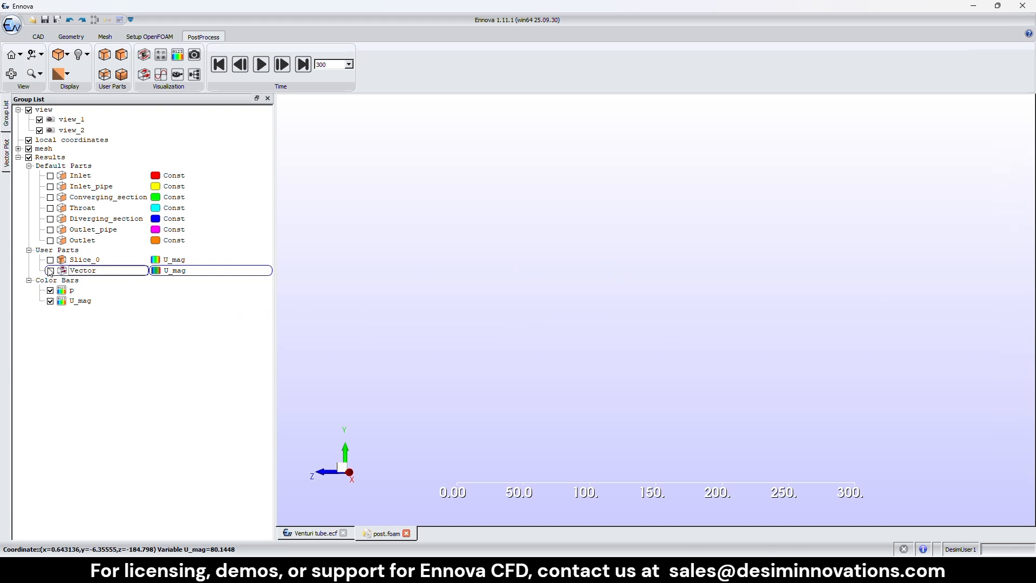
left_click(50, 260)
middle_click_drag(471, 303, 468, 318)
left_click_drag(492, 303, 500, 311)
scroll(712, 300, "up", 2)
scroll(712, 300, "down", 2)
left_click_drag(700, 293, 687, 287)
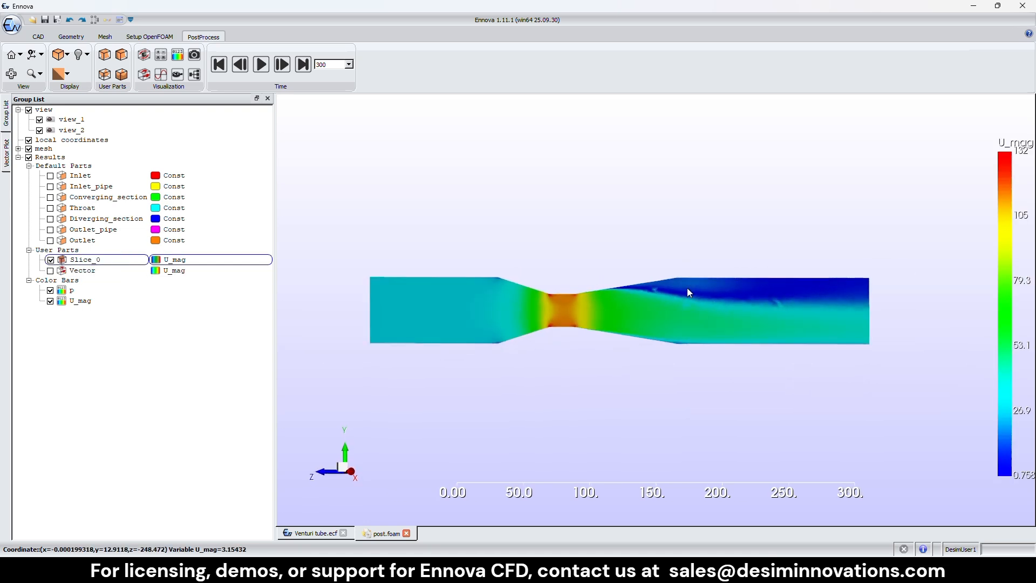
left_click_drag(576, 328, 577, 344)
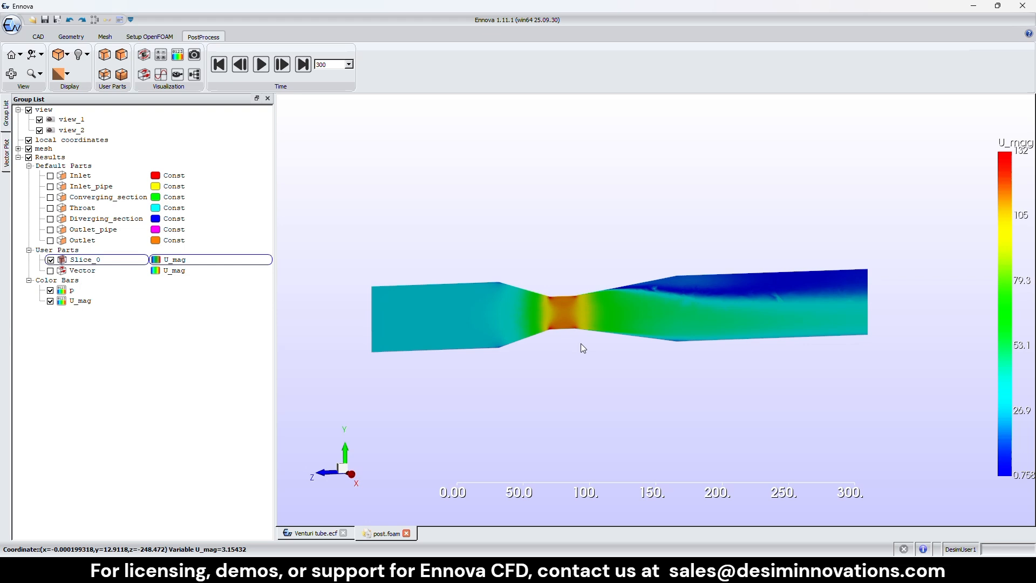
- Colour Slice_0 by the temperature scalar field T
right_click(167, 263)
mouse_move(188, 313)
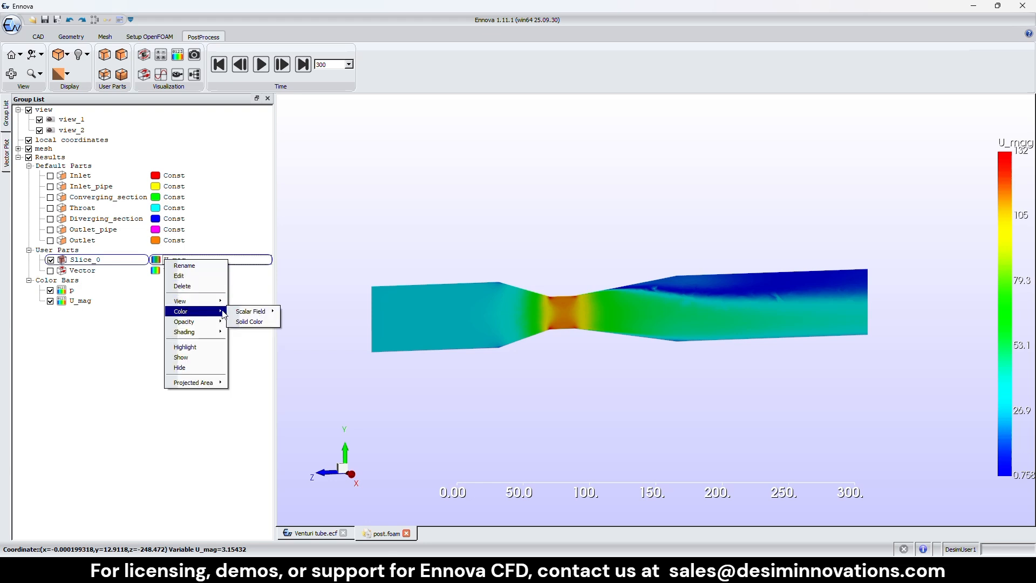
mouse_move(249, 313)
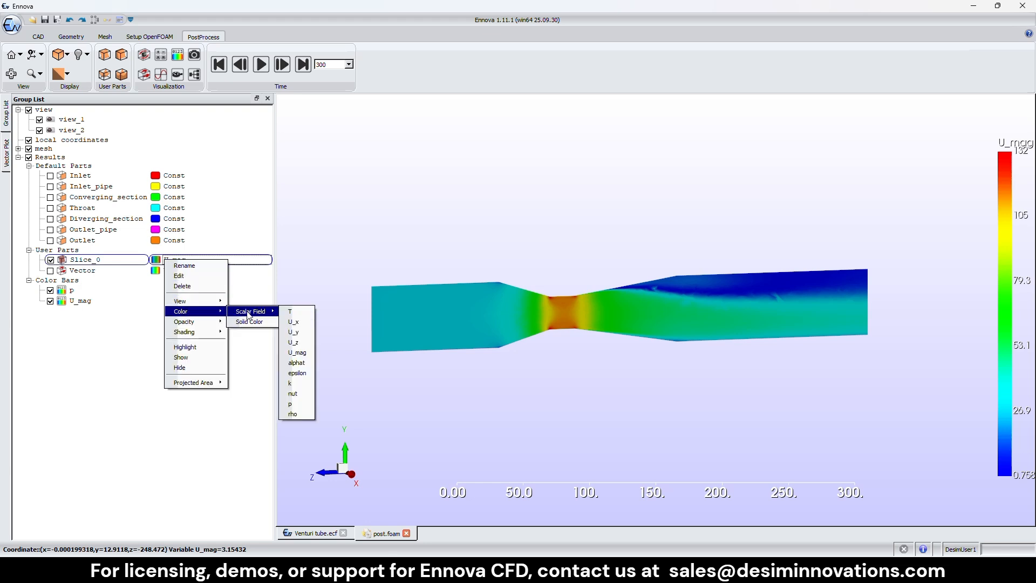
left_click(299, 311)
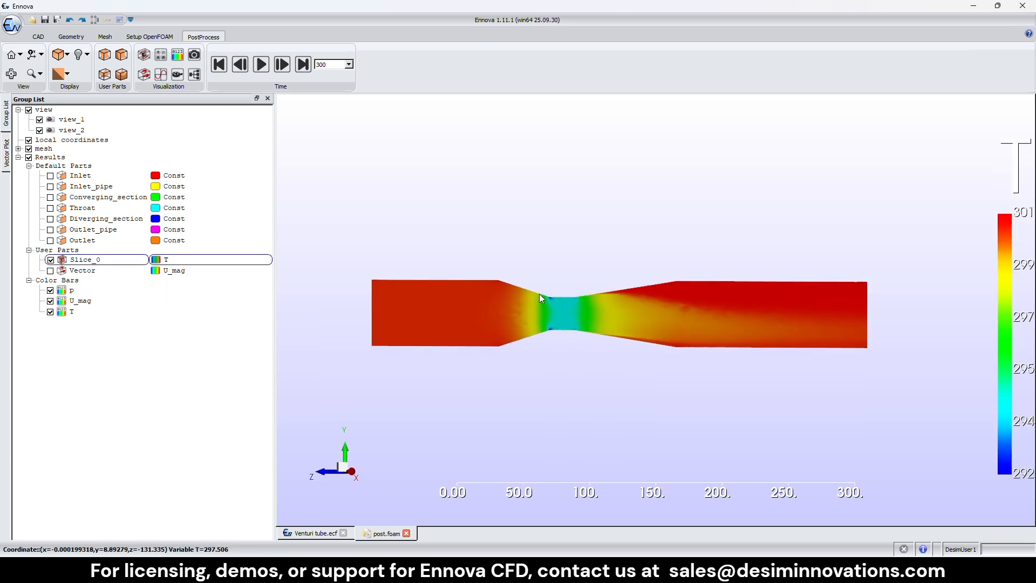
scroll(679, 315, "up", 2)
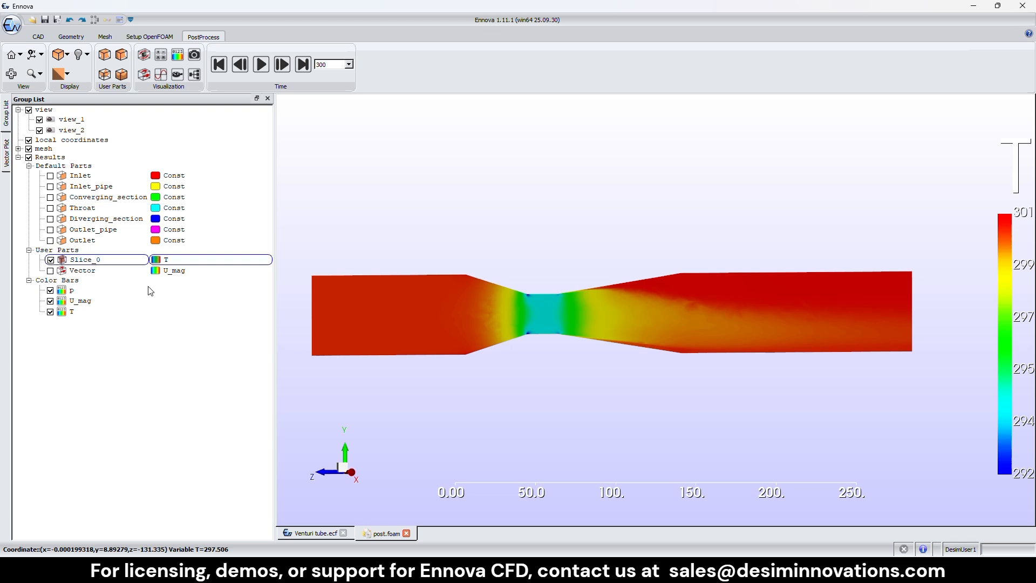
- Colour Slice_0 by the pressure scalar field p and inspect the distribution through the throat
right_click(147, 257)
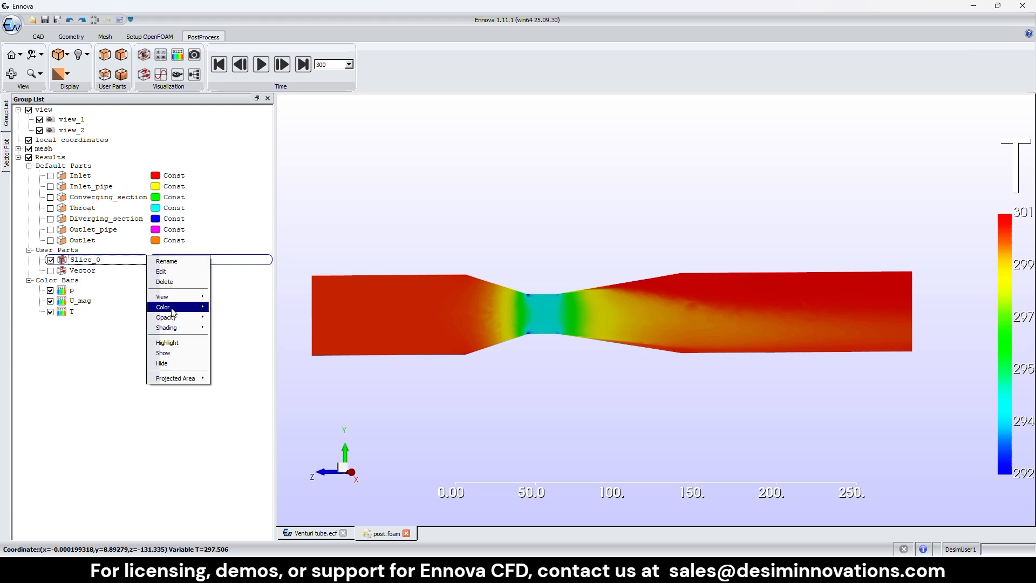
mouse_move(173, 312)
mouse_move(237, 307)
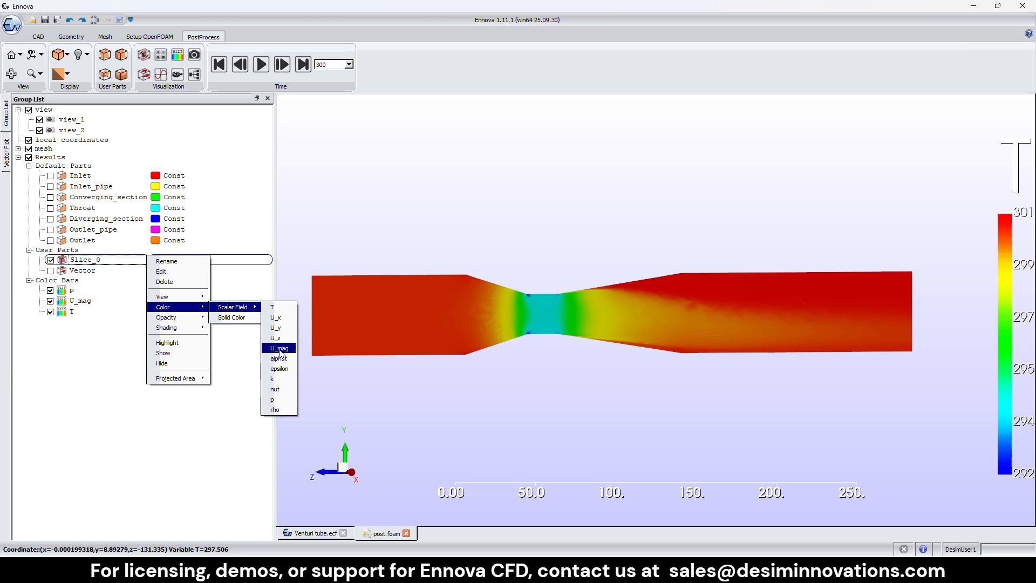
left_click(275, 399)
left_click_drag(695, 345, 734, 335)
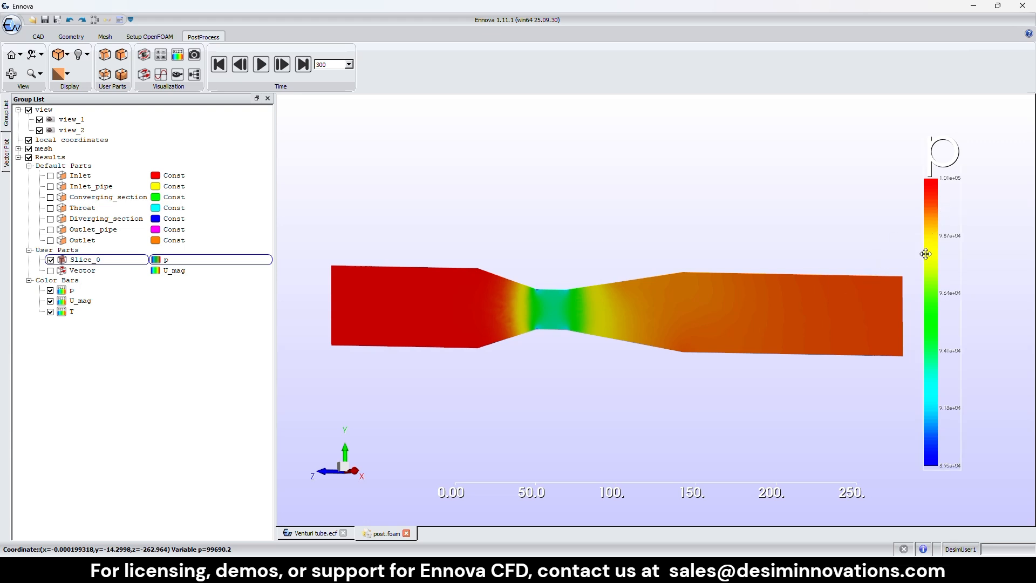
middle_click_drag(615, 252, 570, 233)
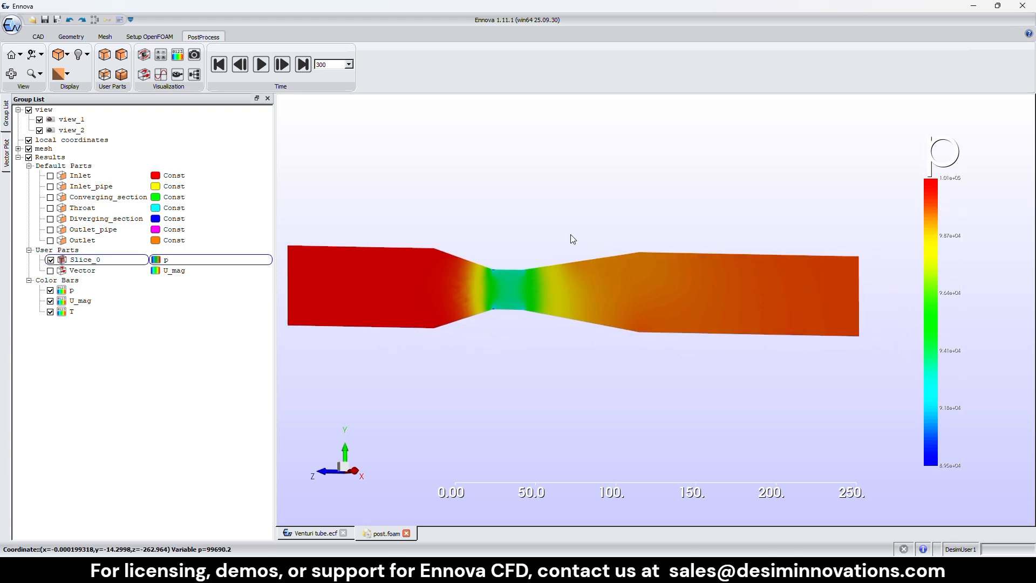
middle_click_drag(549, 284, 567, 277)
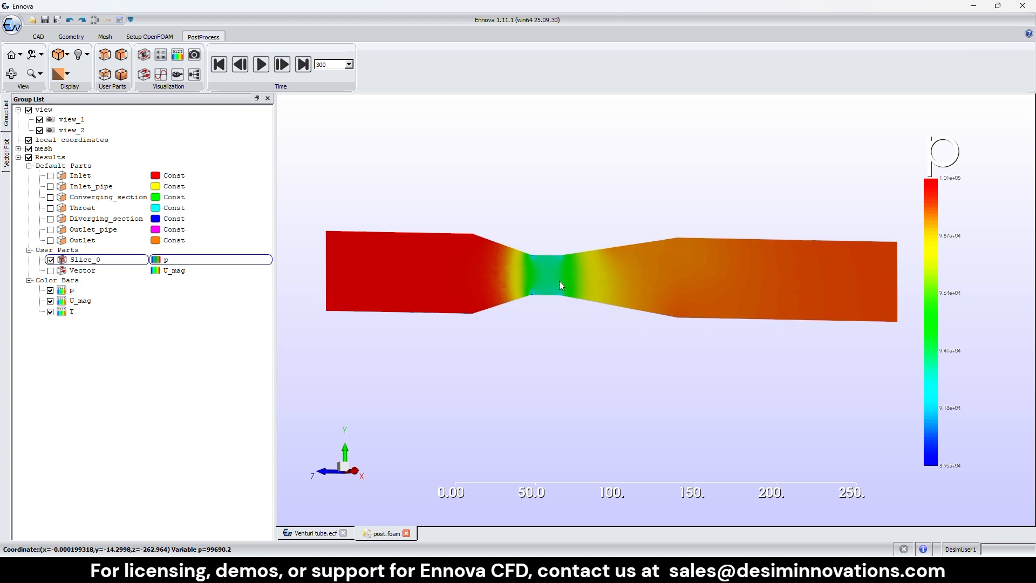
scroll(559, 280, "down", 2)
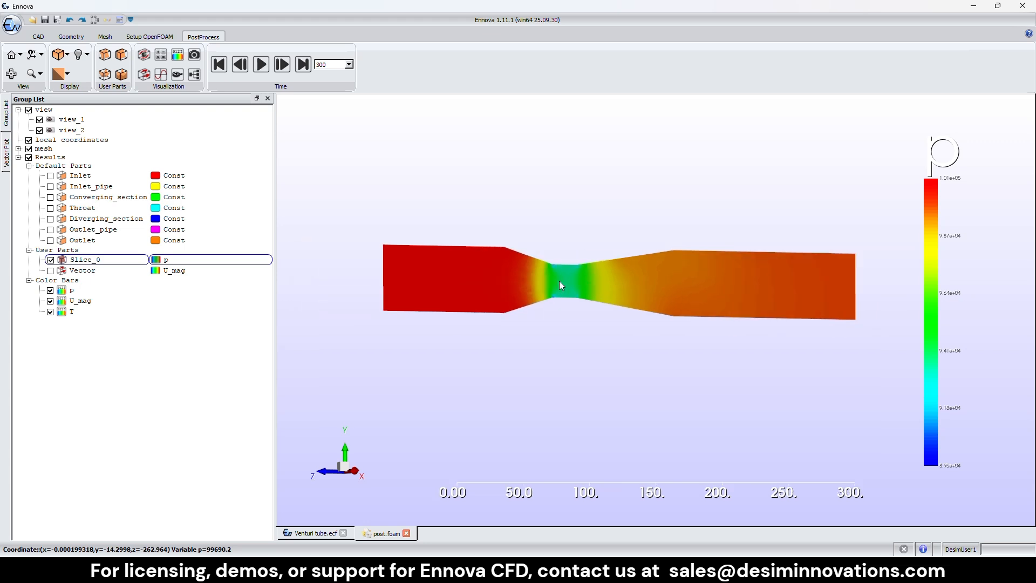
- Colour Slice_0 by the velocity magnitude field U_mag again and inspect it
right_click(162, 260)
mouse_move(186, 310)
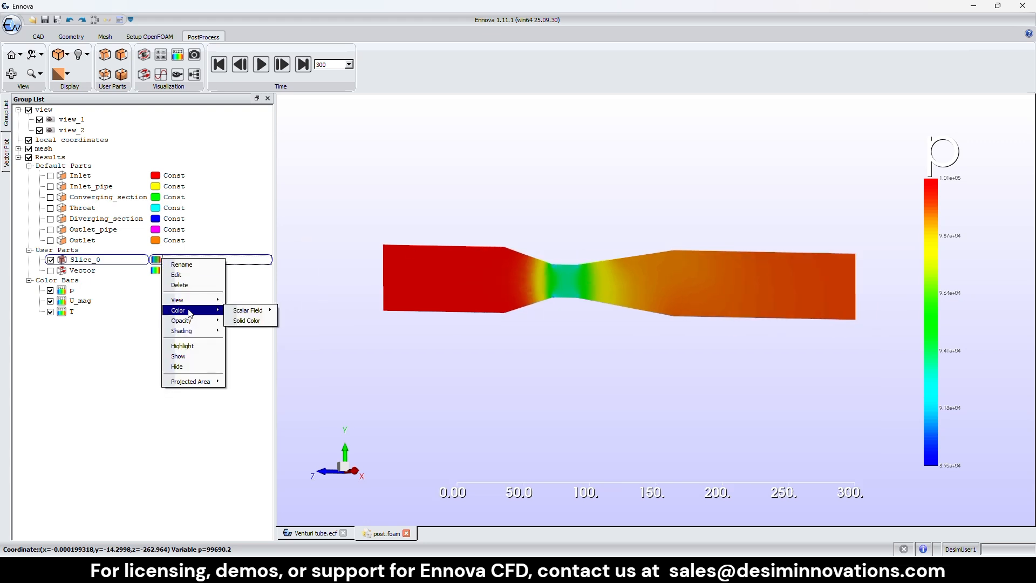
mouse_move(249, 310)
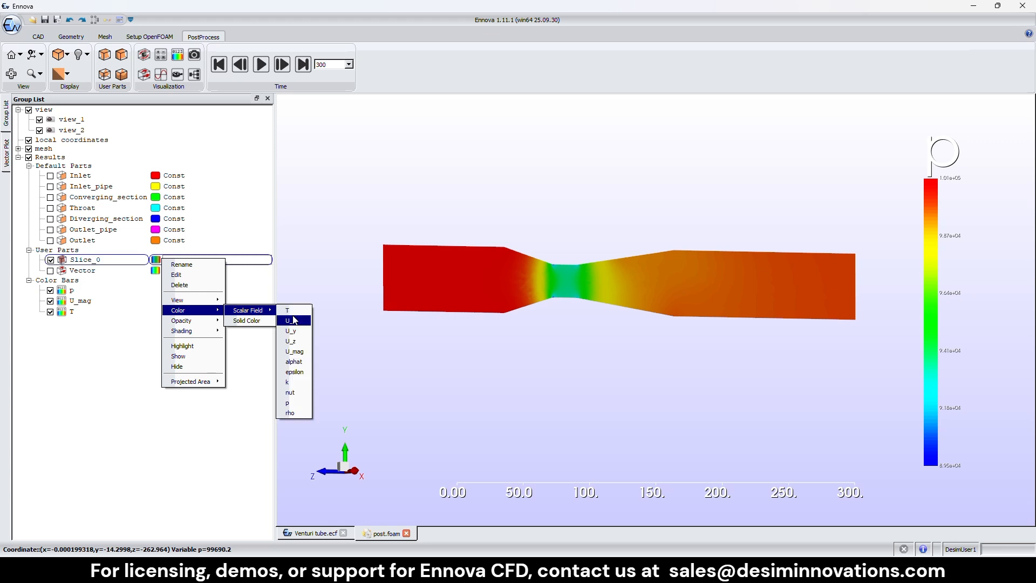
left_click(291, 352)
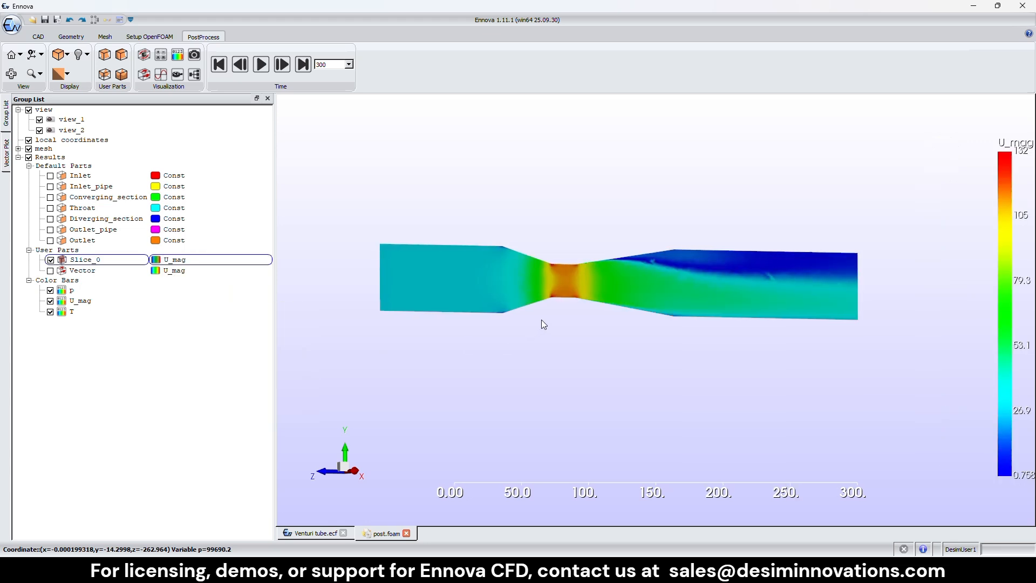
left_click_drag(647, 311, 659, 296)
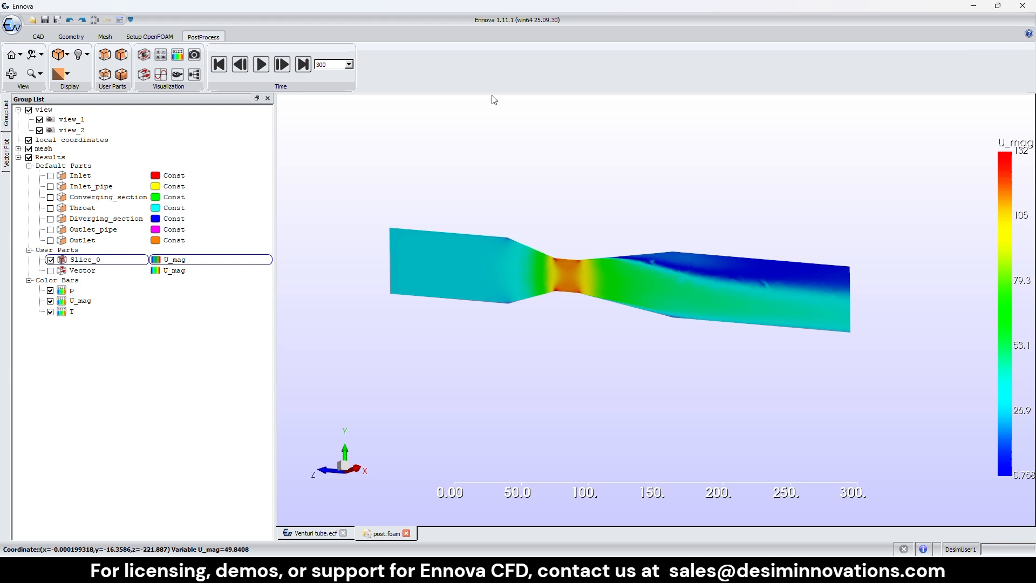
left_click_drag(555, 294, 400, 261)
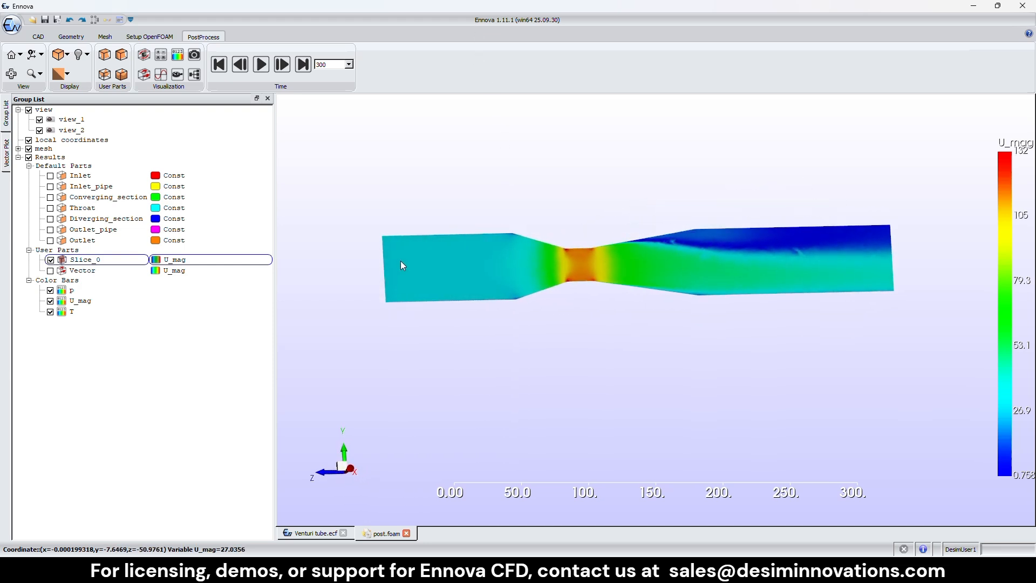